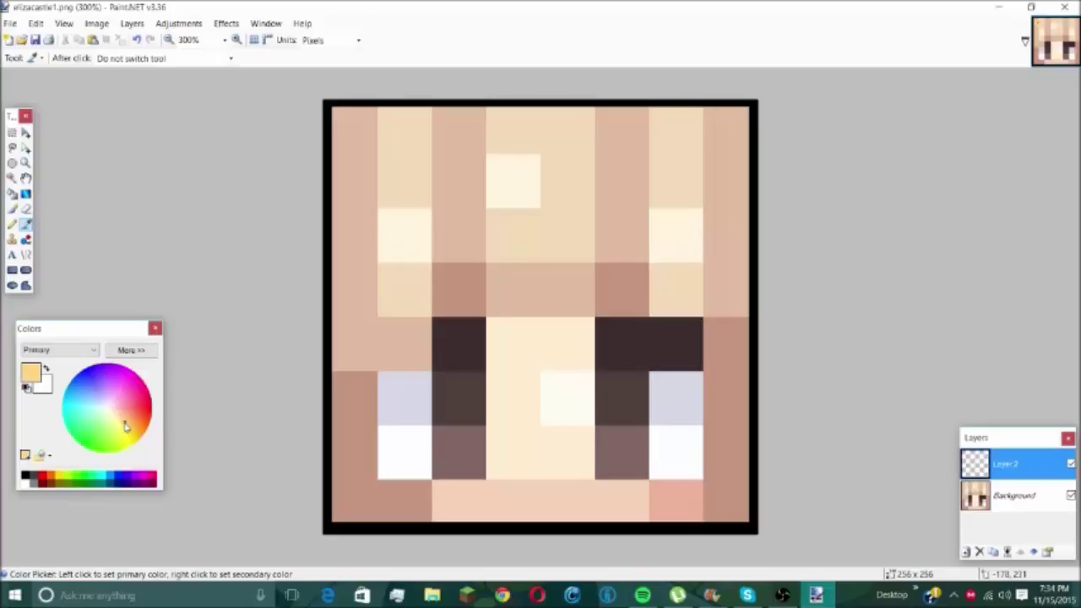
Set the primary color to light yellow FFE28C and choose the Paintbrush, keeping the color settings open
left_click(123, 355)
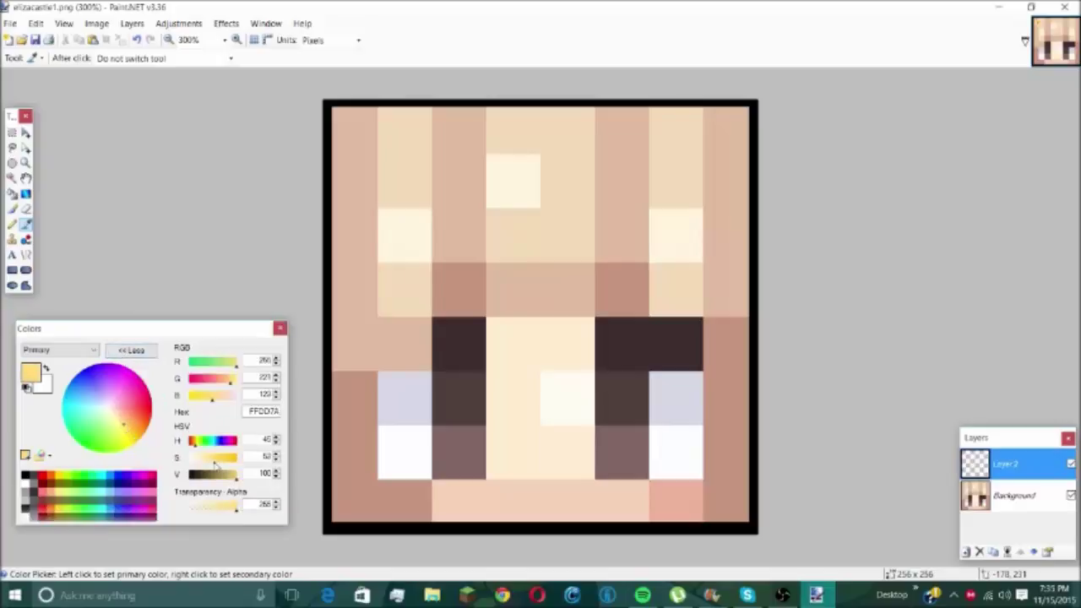
mouse_move(219, 462)
left_mouse_down()
mouse_move(204, 464)
mouse_move(214, 464)
left_mouse_up()
left_click(280, 328)
left_click(13, 210)
left_click(266, 23)
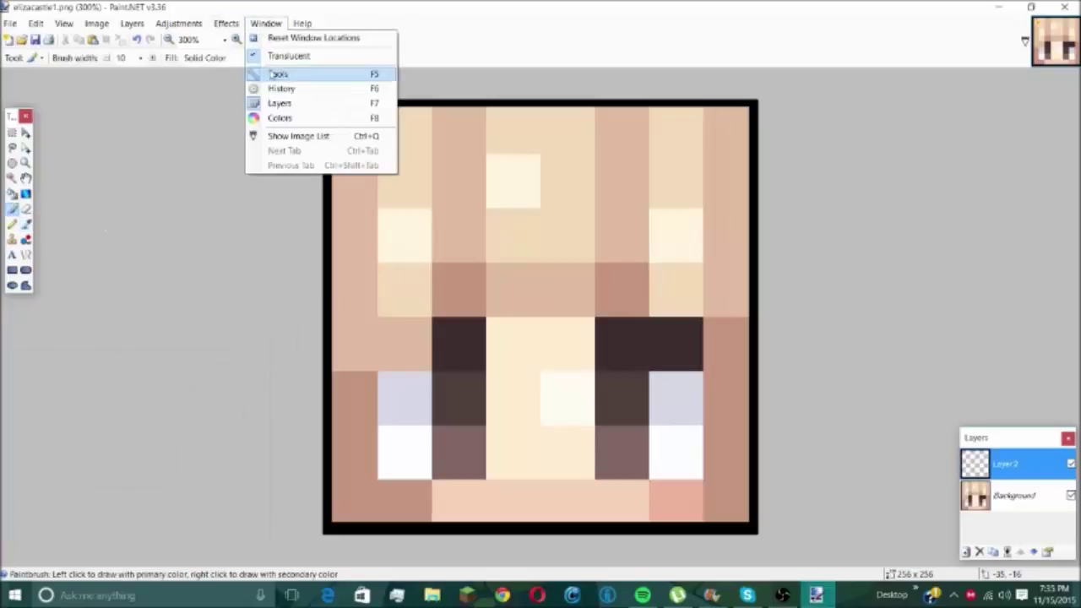
left_click(279, 117)
Reduce the brush width to 4
key("bracketleft")
key("bracketleft")
key("bracketleft")
key("bracketleft")
key("bracketleft")
key("bracketleft")
mouse_move(432, 521)
left_mouse_down()
mouse_move(435, 487)
mouse_move(398, 488)
mouse_move(380, 418)
mouse_move(418, 353)
mouse_move(455, 320)
mouse_move(554, 306)
mouse_move(688, 320)
mouse_move(432, 512)
mouse_move(362, 457)
mouse_move(368, 382)
mouse_move(378, 497)
mouse_move(343, 438)
mouse_move(421, 491)
mouse_move(349, 472)
mouse_move(360, 398)
mouse_move(400, 364)
mouse_move(446, 282)
mouse_move(522, 312)
left_mouse_up()
key("ctrl+z")
key("ctrl+z")
key("ctrl+z")
key("ctrl+z")
Paint a wavy yellow freehand hairline around the eyes and forehead, from the lower left of the face to the lower right
mouse_move(429, 519)
left_mouse_down()
mouse_move(366, 454)
mouse_move(361, 405)
mouse_move(470, 294)
mouse_move(670, 304)
mouse_move(722, 361)
mouse_move(709, 520)
mouse_move(650, 519)
left_mouse_up()
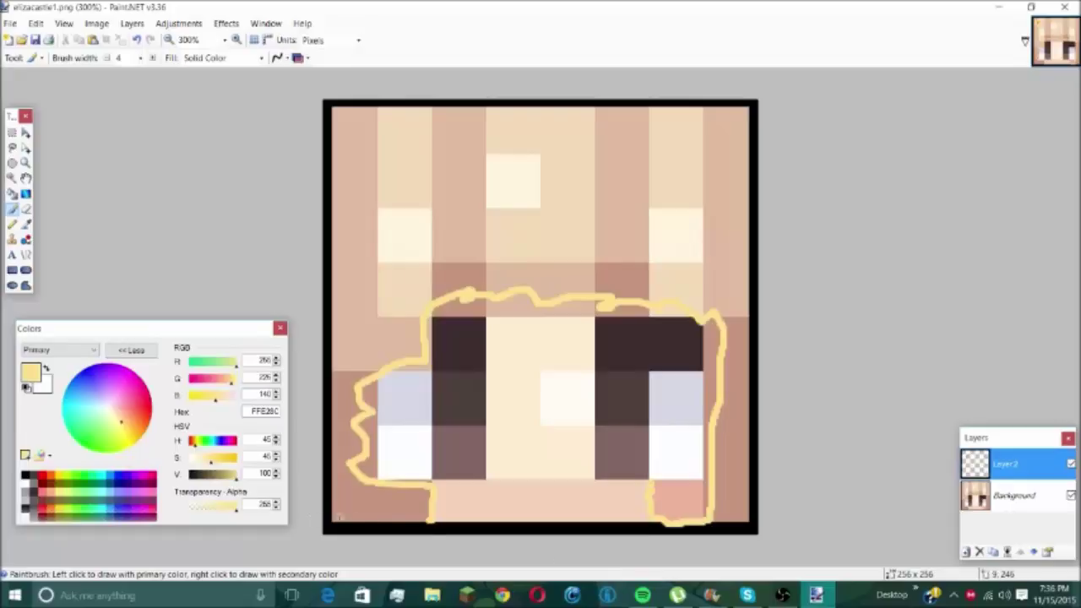
Cover the yellow overlap on the bottom border below the right eye with a straight black line
left_click(24, 476)
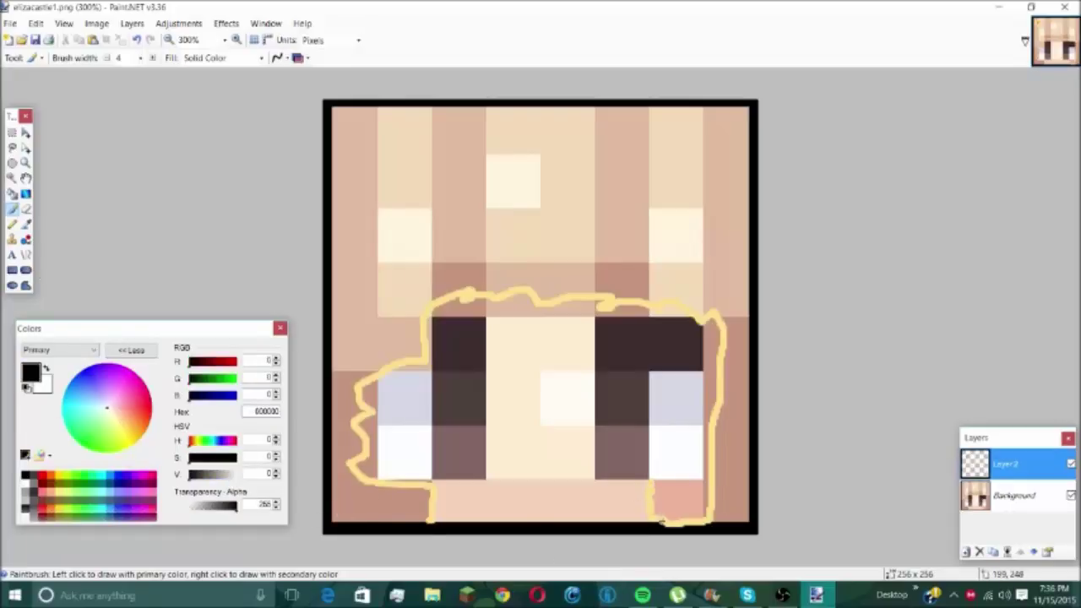
left_click(25, 254)
left_click_drag(652, 527, 726, 526)
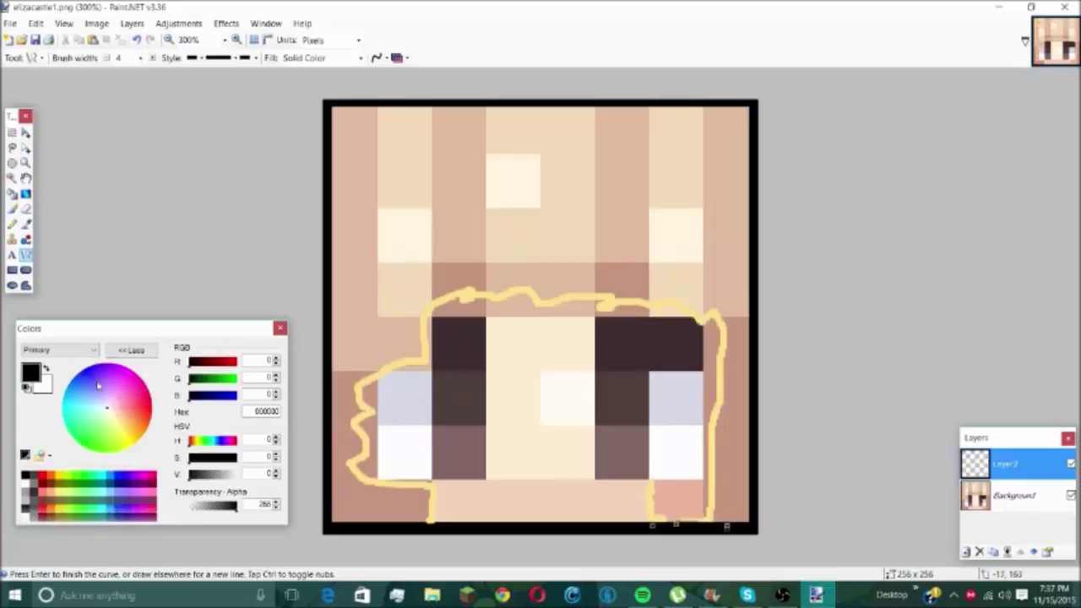
left_click(12, 194)
left_click(483, 174)
key("ctrl+z")
Sample the yellow of the hairline and fill the whole hair area outside the outline with it
left_click(25, 224)
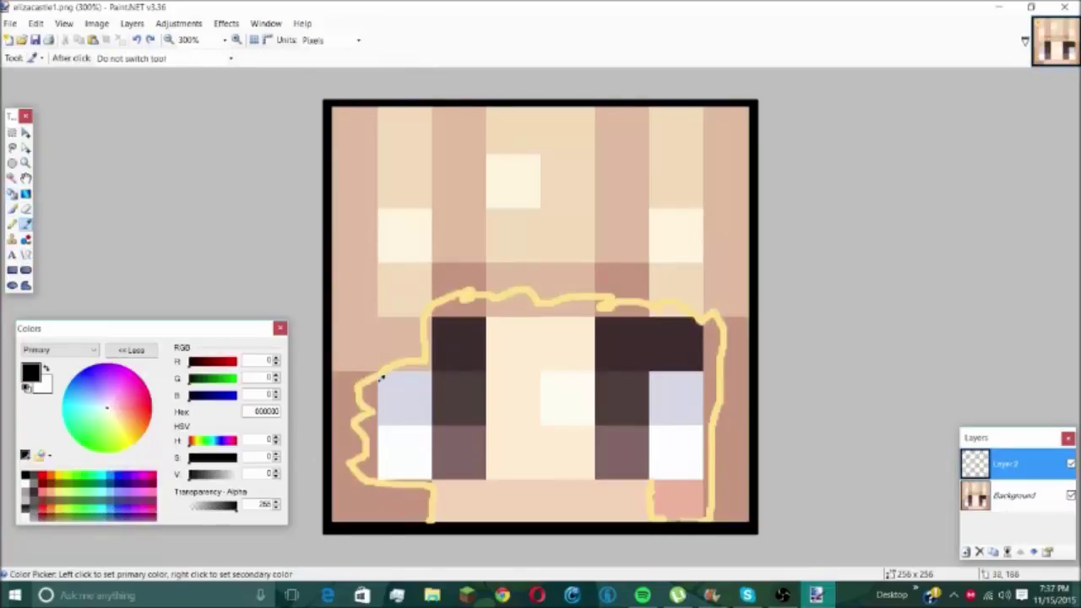
left_click(380, 378)
key("f")
left_click(393, 217)
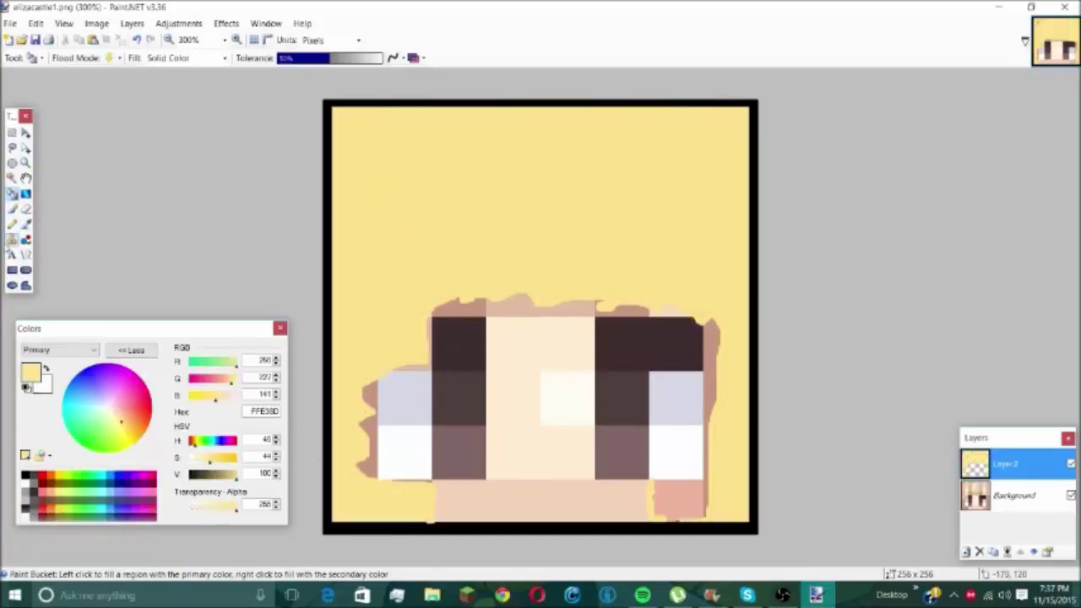
key("o")
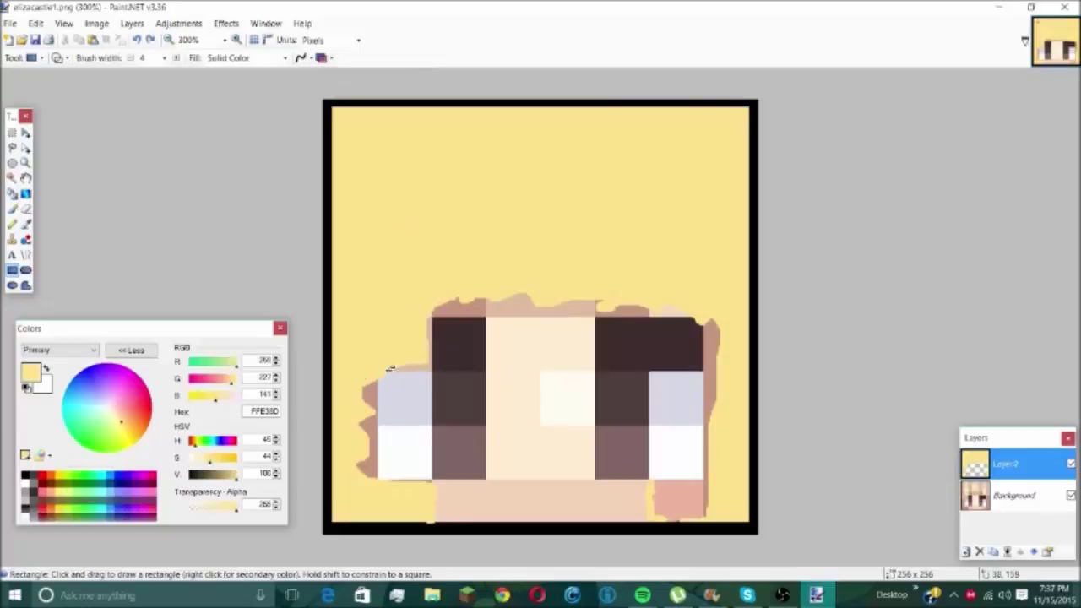
left_click(25, 254)
left_click_drag(387, 373, 410, 374)
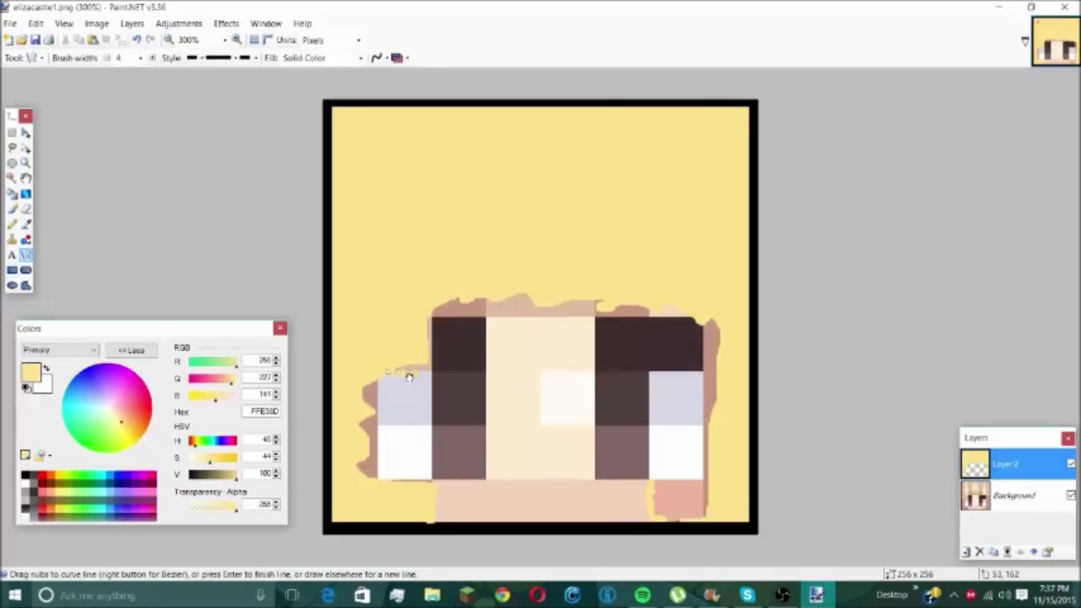
key("ctrl+z")
left_click(25, 476)
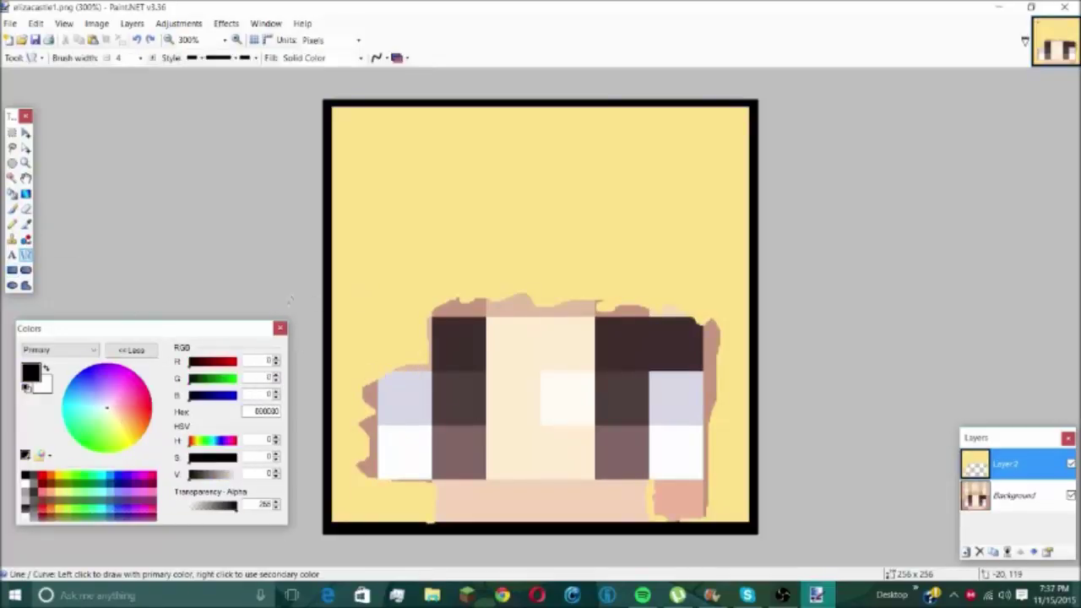
left_click(11, 210)
Sample the hair yellow and cover the pink patch beneath the right eye with it
left_click(26, 224)
left_click(377, 204)
left_click(12, 209)
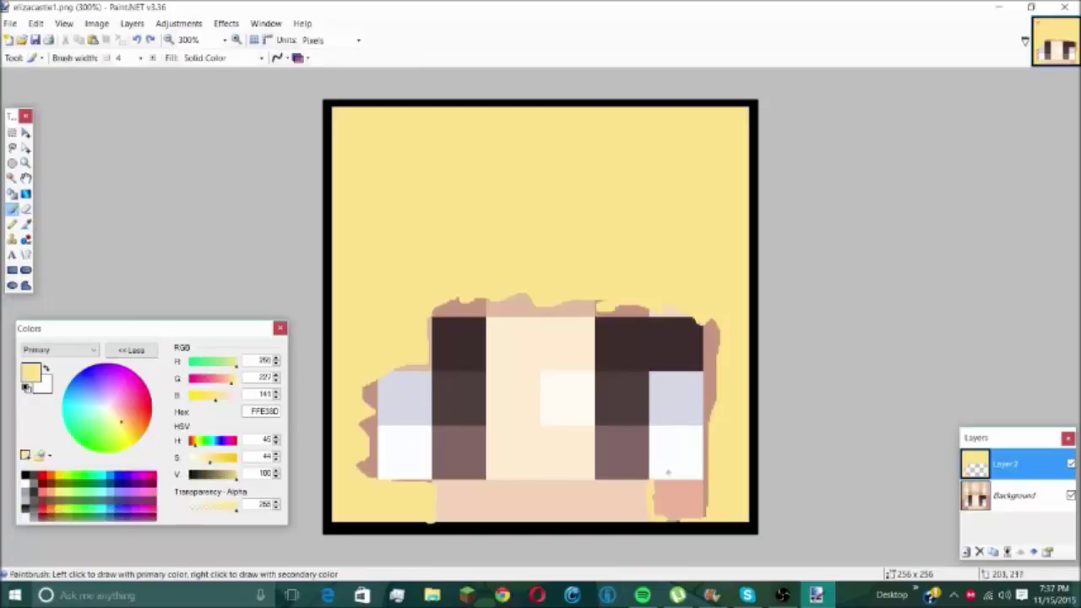
key("f")
left_click(676, 500)
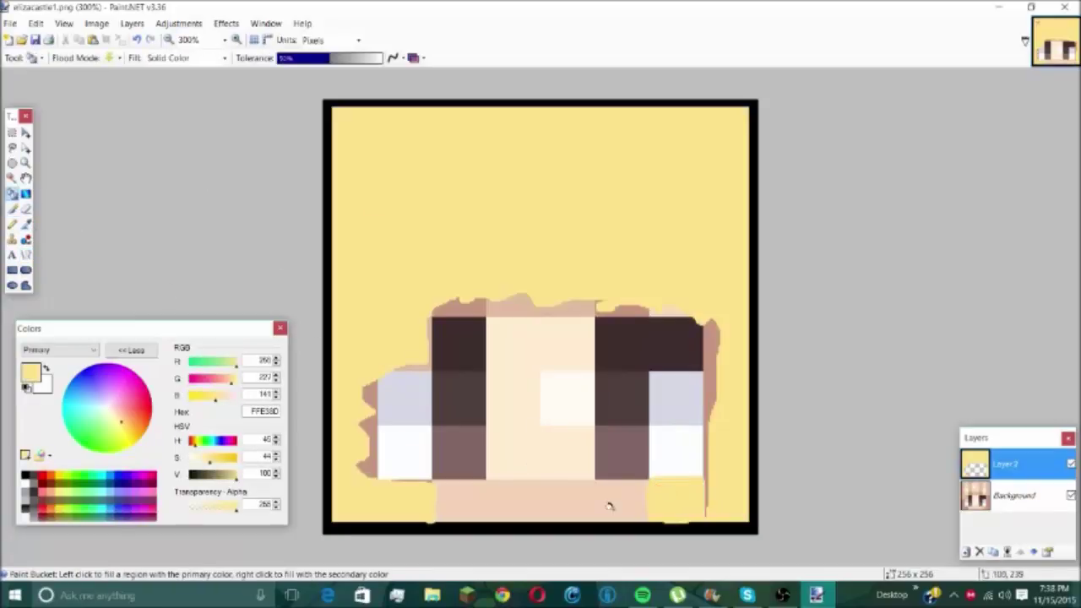
key("b")
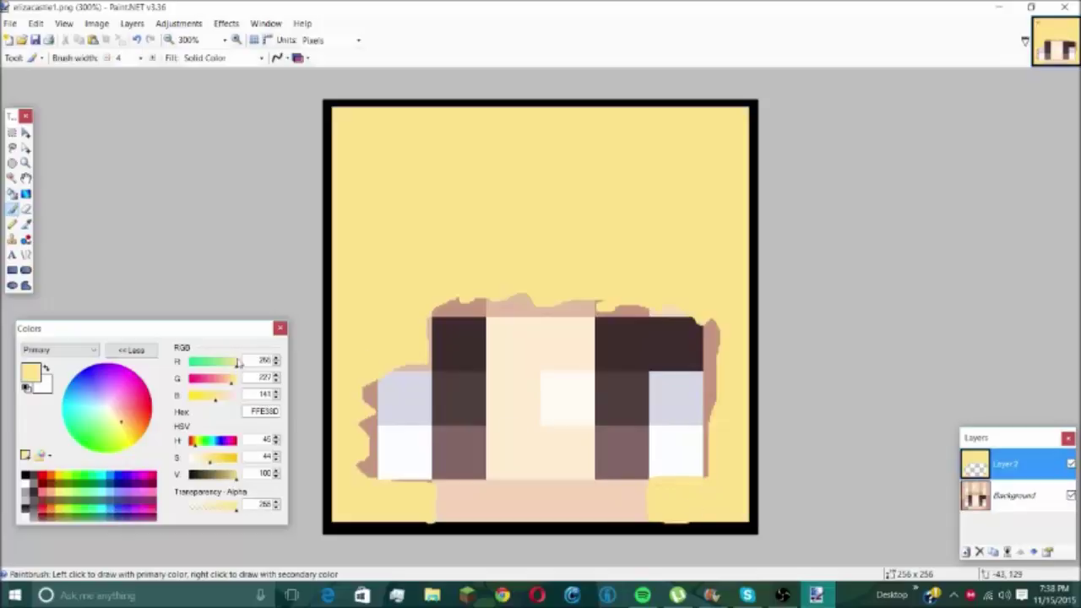
Outline the left eye with straight black lines of width 5, closing its upper-left corner with a short diagonal
left_click(24, 476)
key("o")
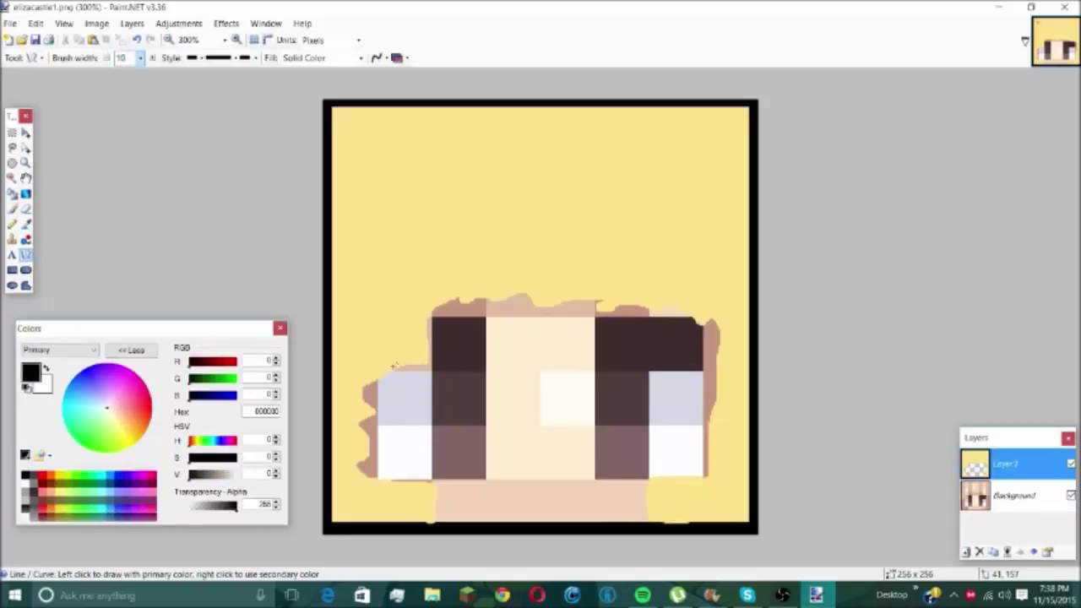
left_click_drag(394, 370, 486, 372)
key("ctrl+z")
left_click_drag(487, 475, 484, 372)
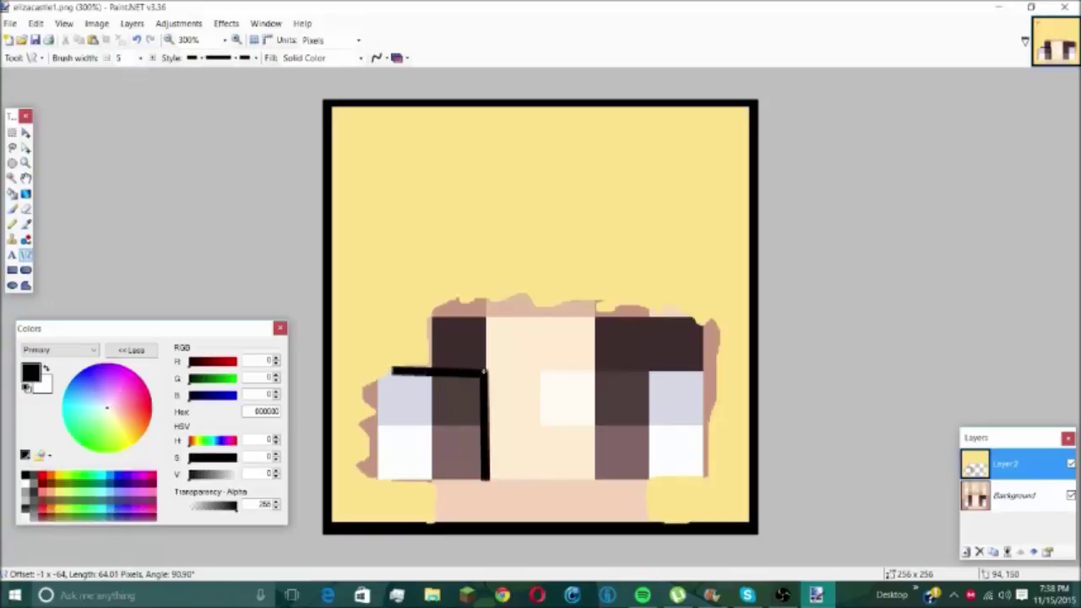
left_click_drag(380, 478, 488, 478)
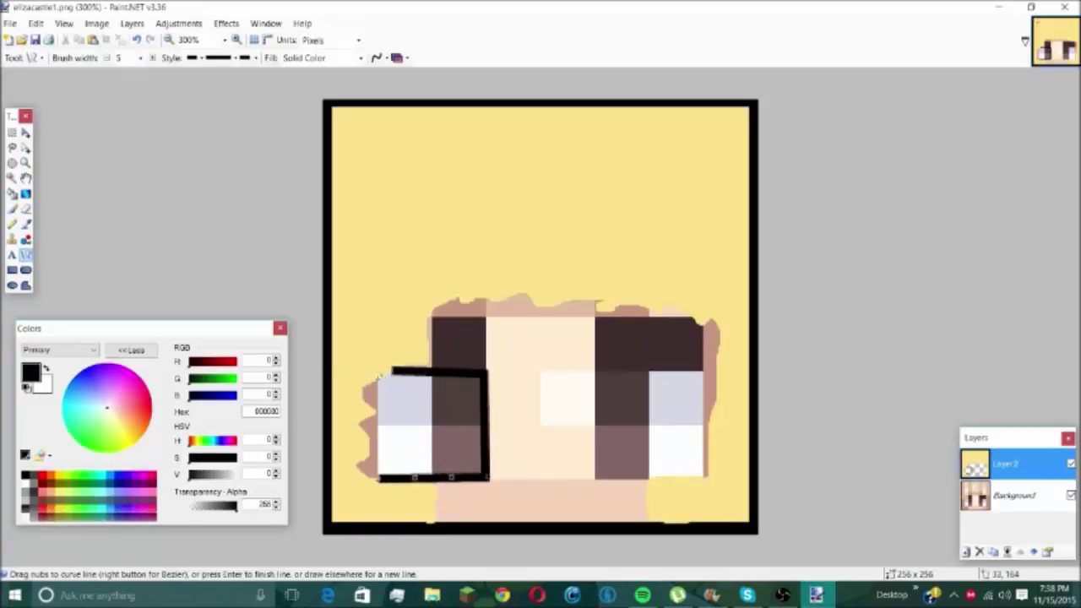
left_click_drag(379, 376, 379, 482)
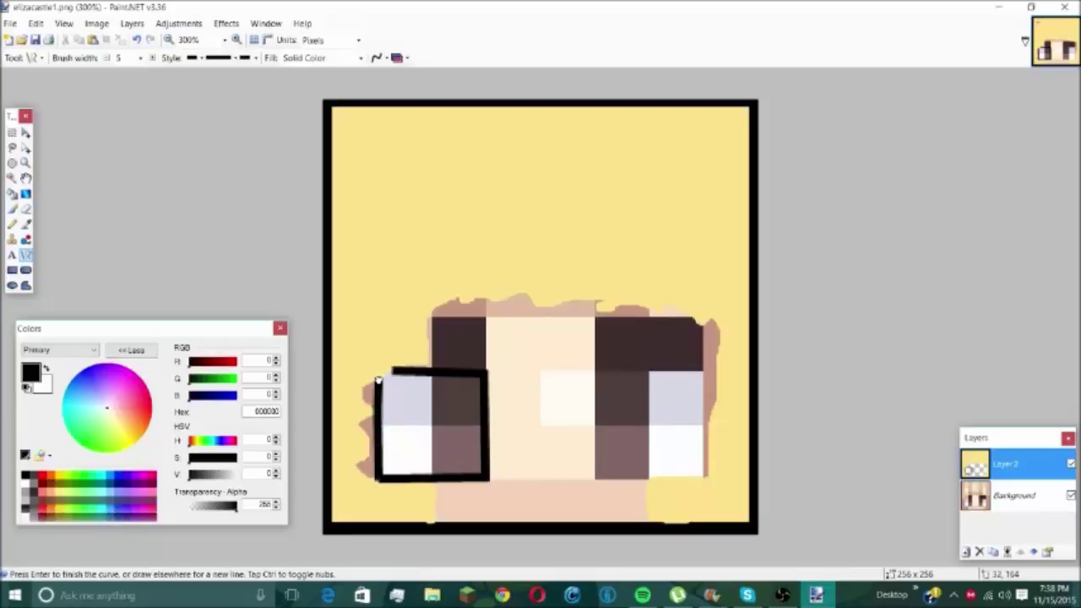
key("Return")
mouse_move(378, 380)
left_mouse_down()
mouse_move(388, 376)
mouse_move(374, 384)
left_mouse_up()
Paint a curved black iris edge inside the left eye and draw a black rectangle around the right eye
left_click(12, 209)
mouse_move(488, 382)
left_mouse_down()
mouse_move(442, 410)
mouse_move(453, 465)
mouse_move(478, 476)
left_mouse_up()
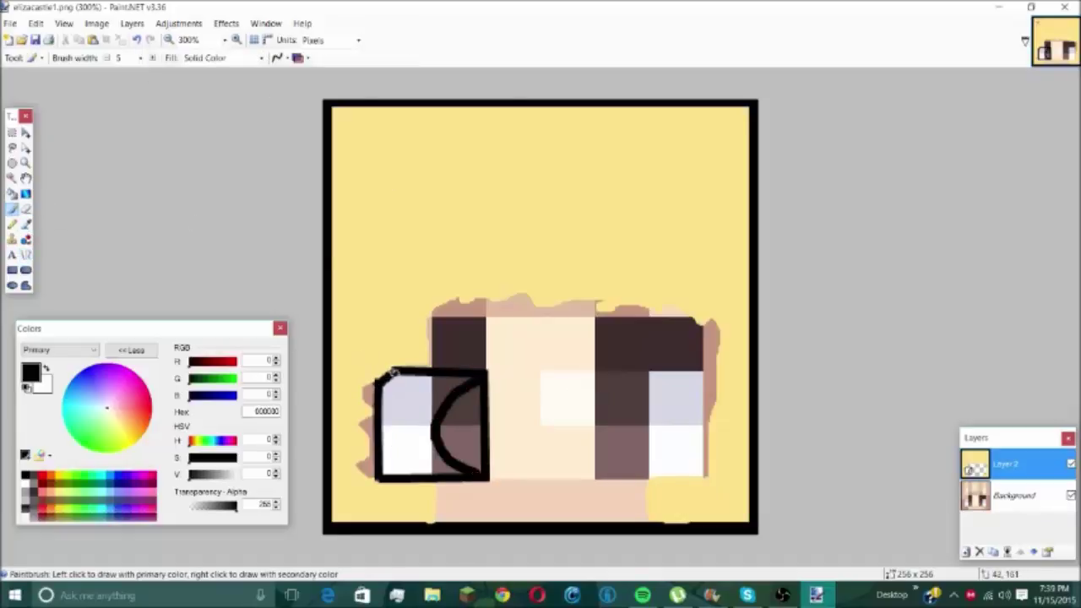
left_click(12, 271)
left_click_drag(594, 371, 704, 478)
key("b")
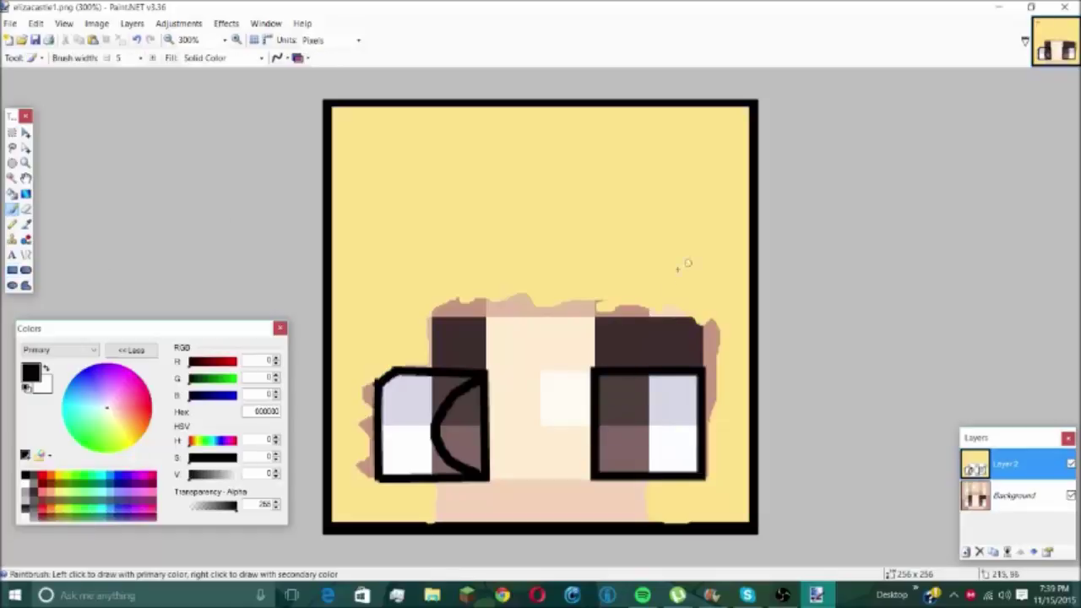
mouse_move(596, 376)
left_mouse_down()
mouse_move(632, 392)
mouse_move(635, 439)
mouse_move(608, 460)
left_mouse_up()
key("ctrl+z")
mouse_move(598, 376)
left_mouse_down()
mouse_move(630, 445)
mouse_move(628, 412)
mouse_move(614, 467)
left_mouse_up()
key("ctrl+z")
key("ctrl+z")
Paint a curved black iris edge inside the right eye and fill both irises with black
mouse_move(600, 376)
left_mouse_down()
mouse_move(629, 406)
mouse_move(631, 455)
mouse_move(601, 474)
left_mouse_up()
left_click(12, 194)
left_click(470, 420)
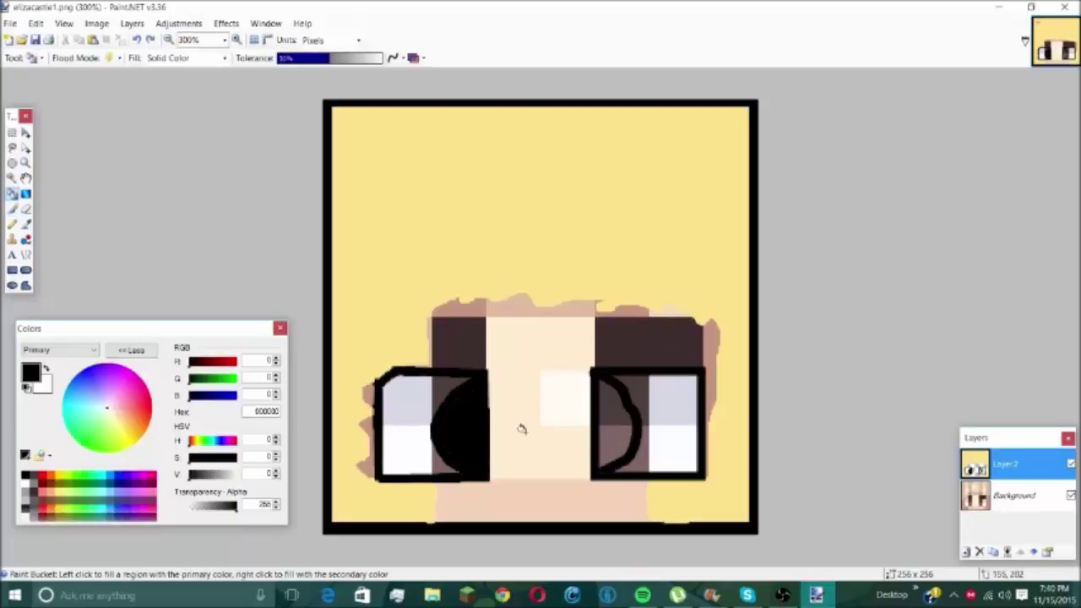
left_click(613, 416)
key("b")
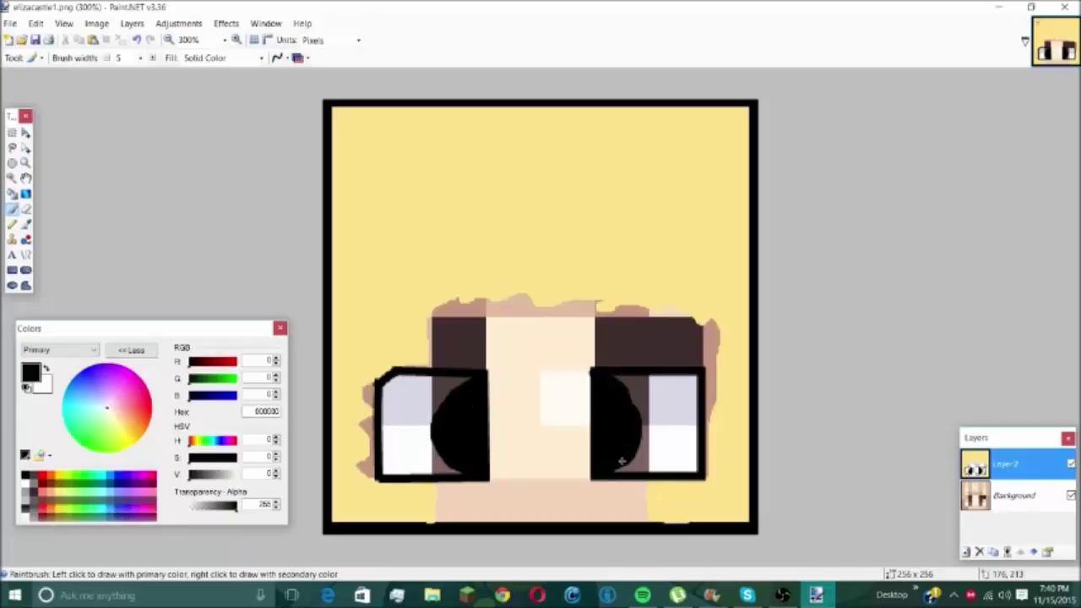
left_click(49, 484)
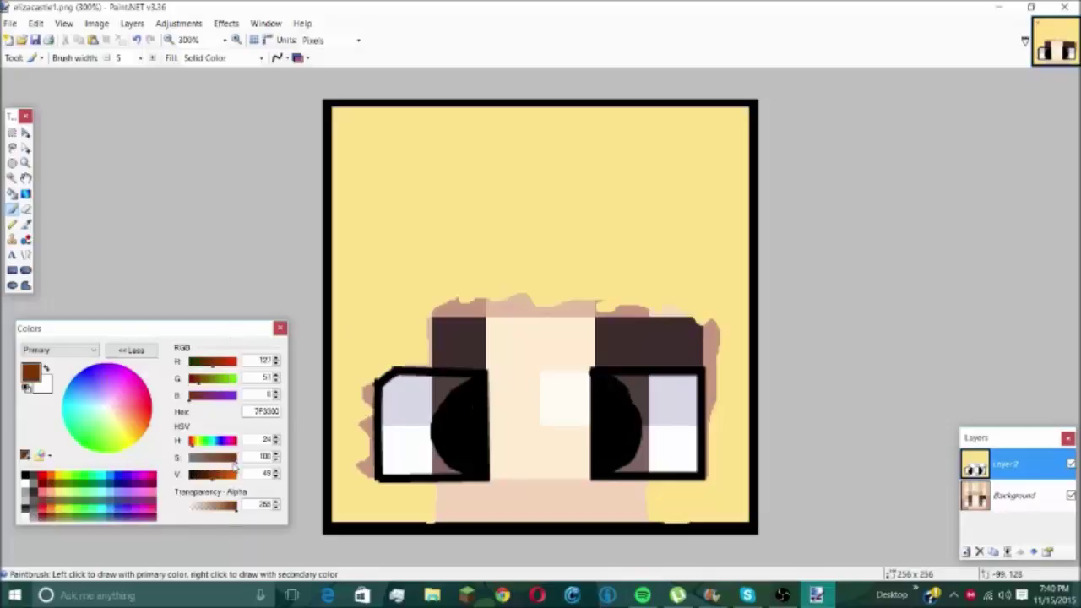
left_click_drag(238, 470, 211, 484)
left_click(25, 224)
left_click(463, 341)
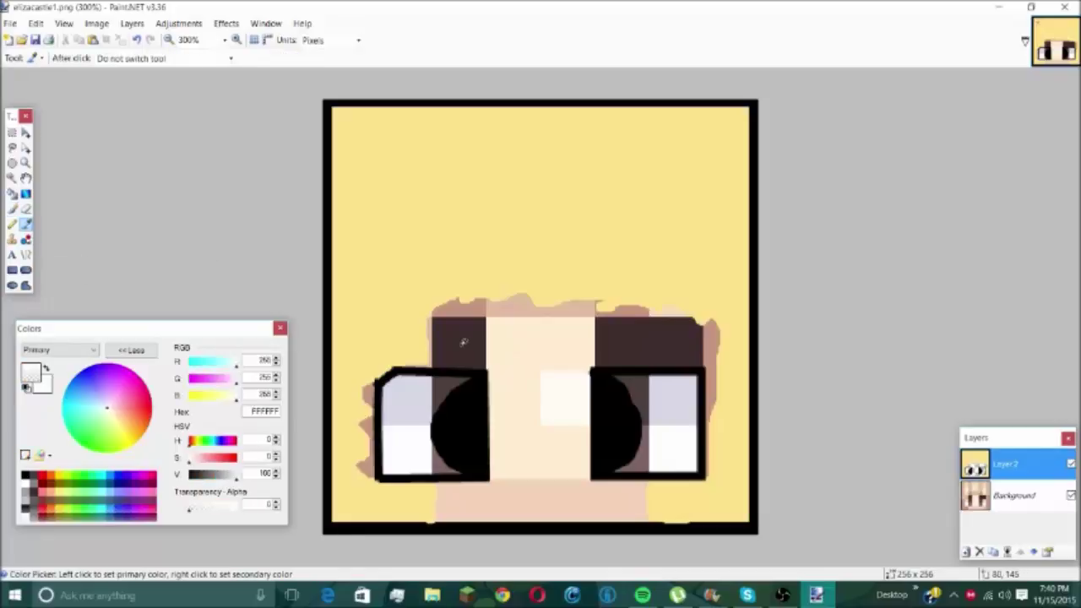
Mix dark brown 4C330B and paint a curved rim along the outer edge of both irises
left_click(102, 485)
left_click_drag(70, 413, 138, 432)
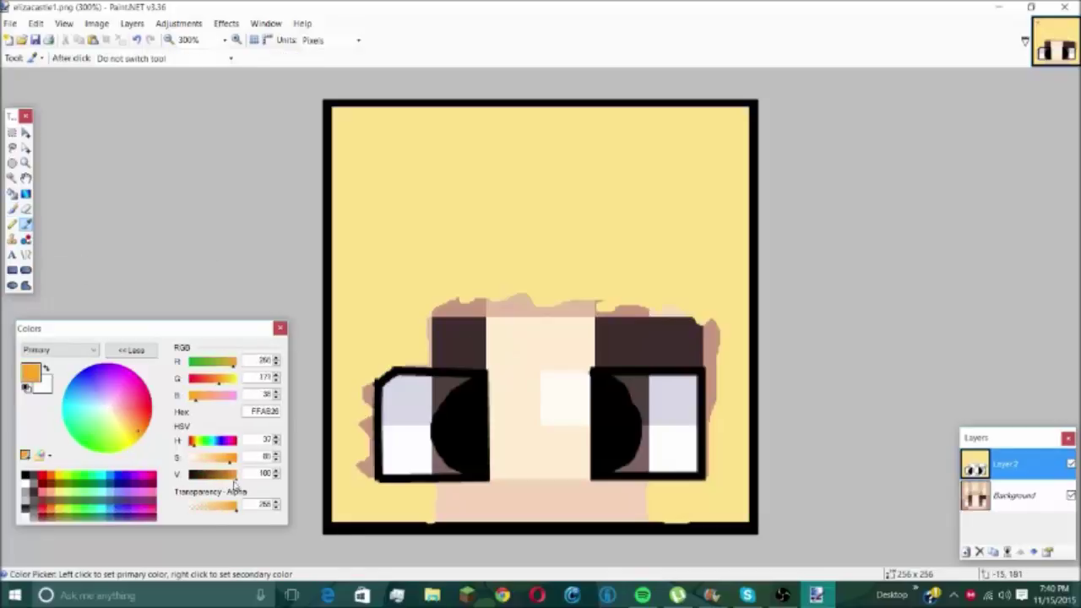
left_click_drag(235, 482, 207, 482)
left_click(12, 208)
mouse_move(466, 382)
left_mouse_down()
mouse_move(439, 402)
mouse_move(430, 430)
mouse_move(455, 470)
left_mouse_up()
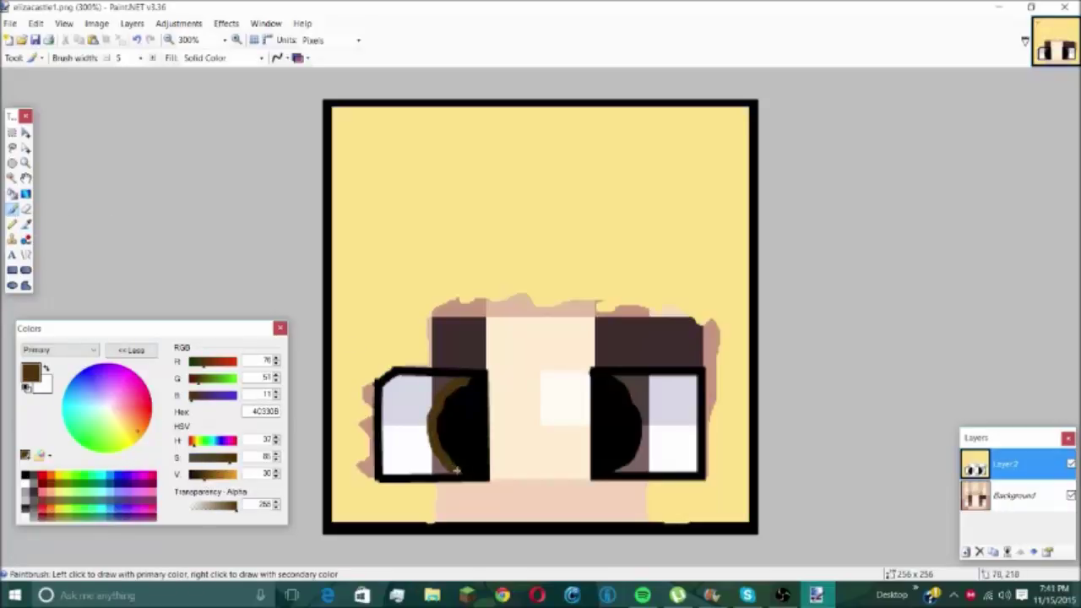
mouse_move(626, 379)
left_mouse_down()
mouse_move(644, 426)
mouse_move(638, 460)
left_mouse_up()
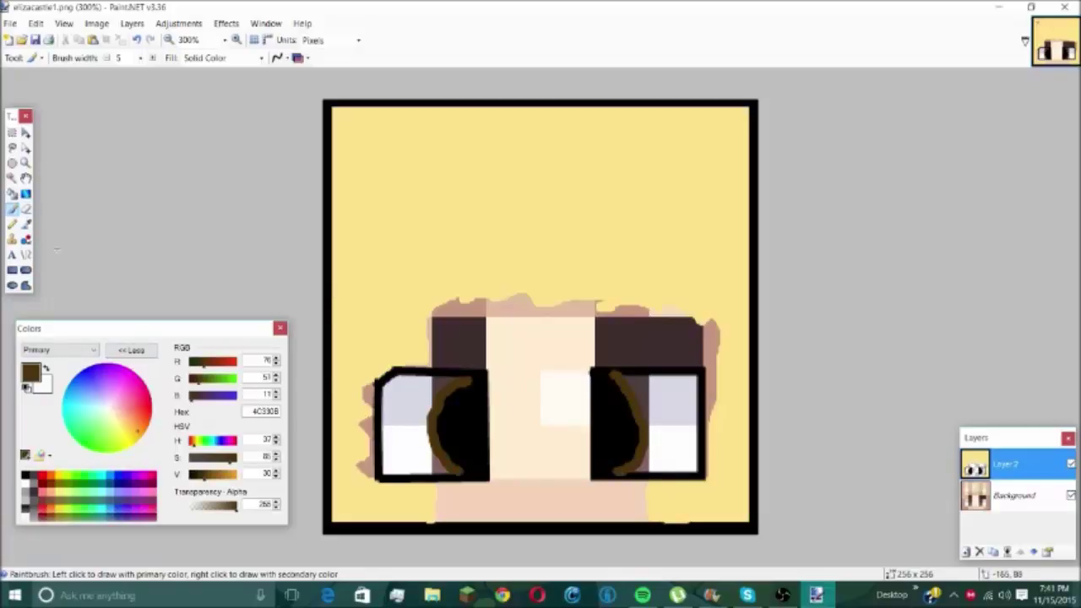
Dot a small white highlight in each black iris and check the drawing with the Background layer briefly hidden
left_click(26, 482)
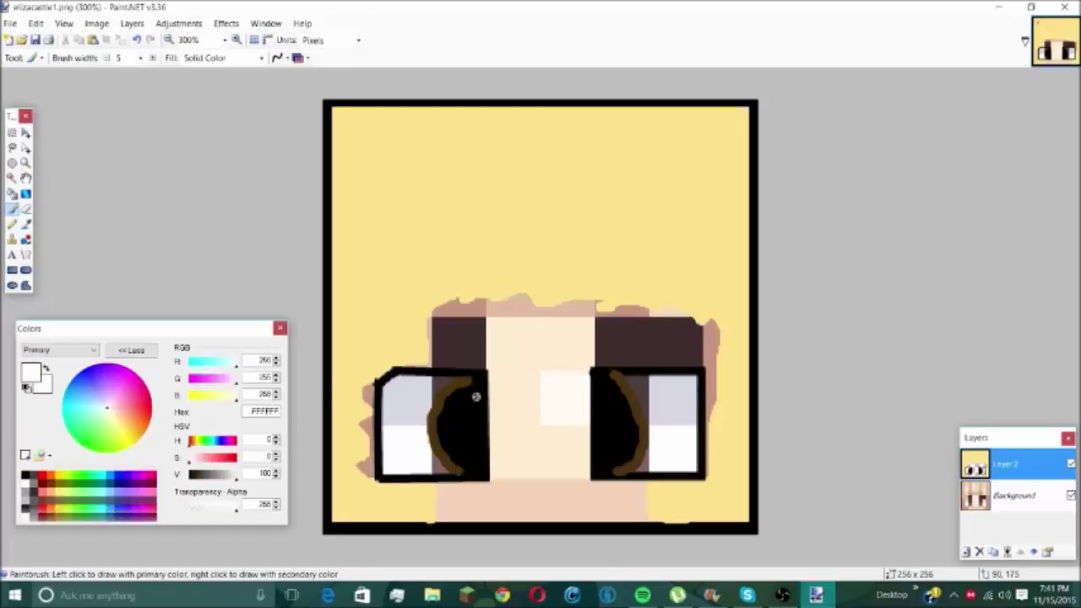
left_click(605, 400)
left_click(1071, 496)
left_click(1072, 497)
Fill the eye area beside each iris with solid white and recheck the drawing without the Background layer
key("f")
left_click(410, 405)
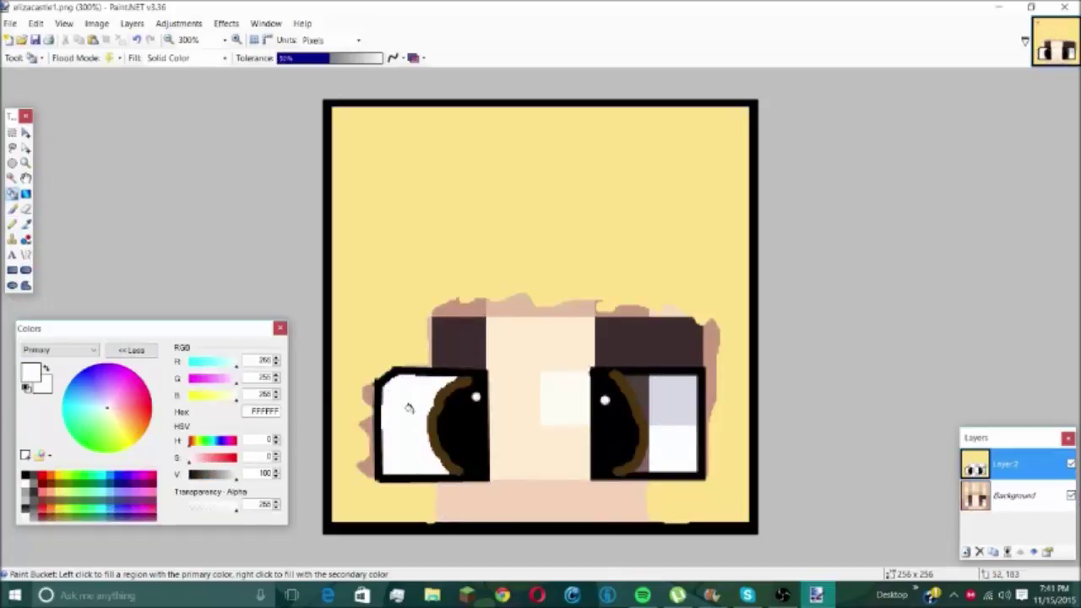
left_click(684, 398)
left_click(1071, 497)
left_click(1071, 497)
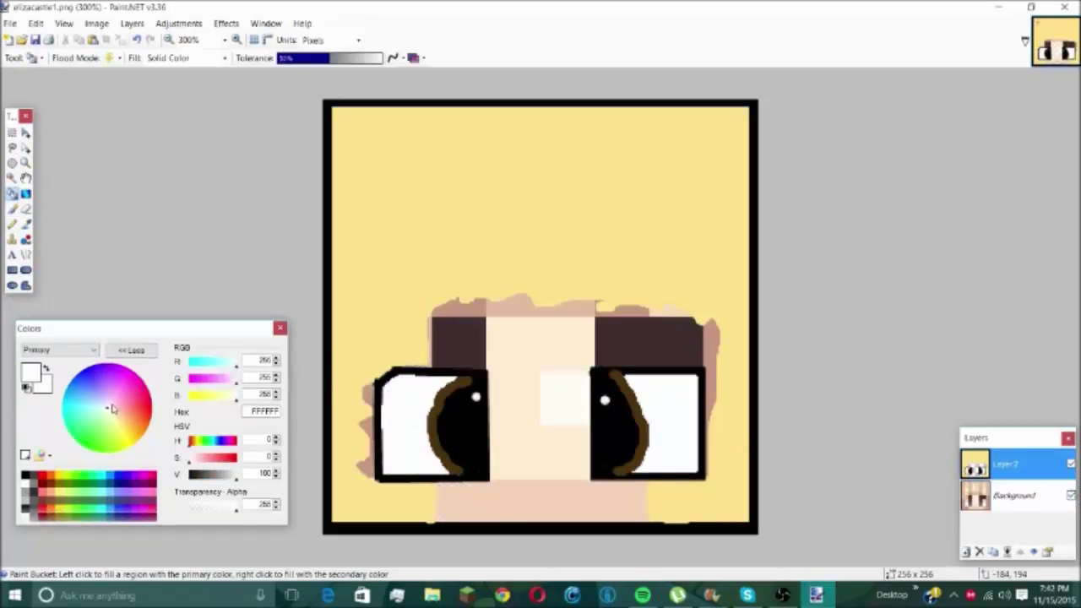
Set the primary color to peach FFCDA5 and fill the face area around the eyes with it
left_click_drag(115, 410, 118, 420)
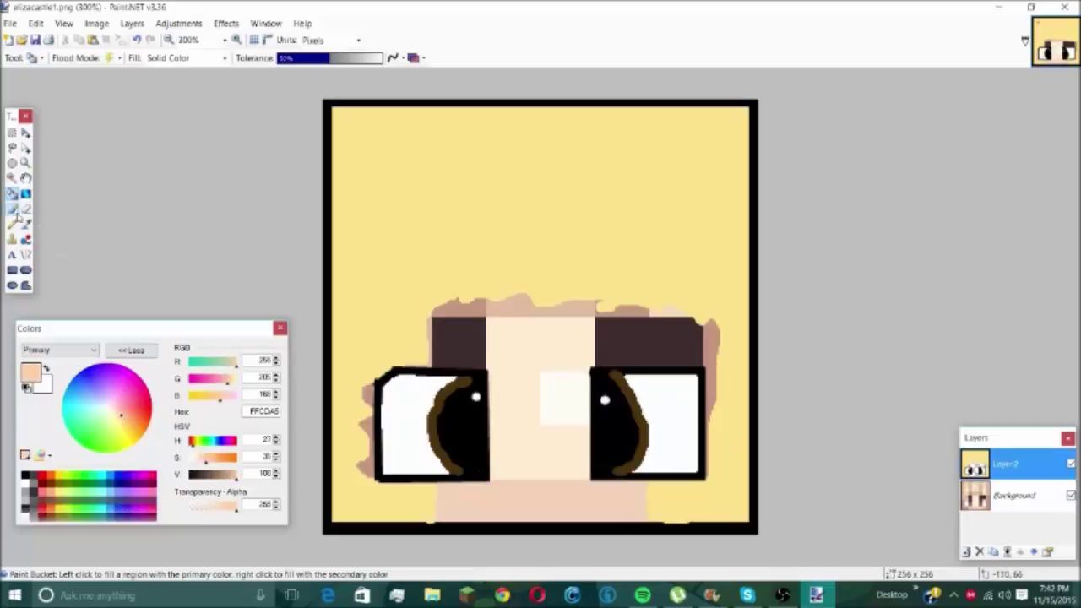
left_click(12, 209)
left_click(246, 215)
left_click(553, 507)
left_click(978, 34)
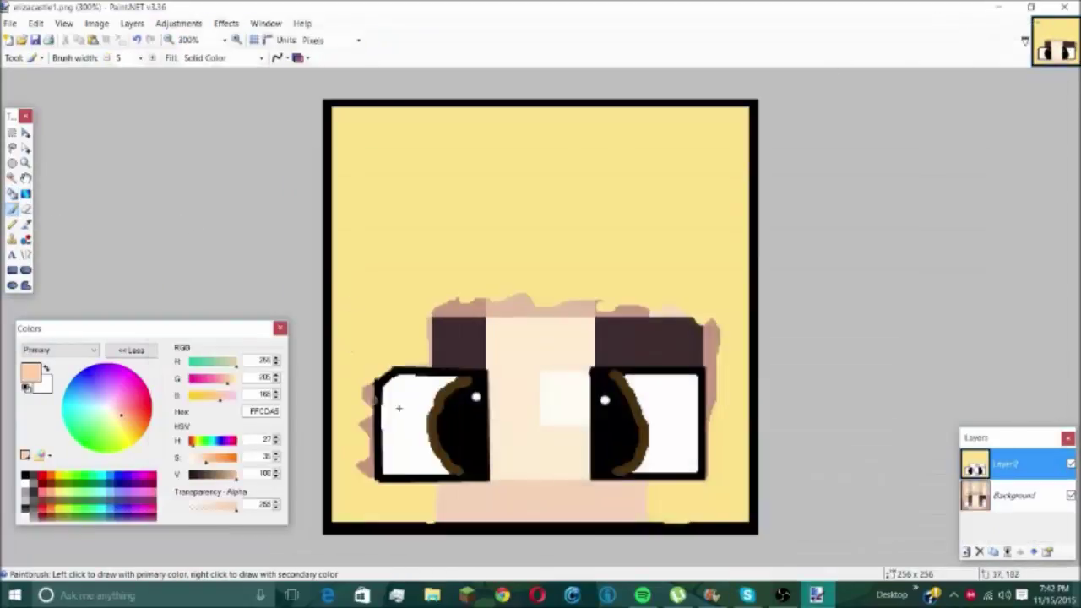
left_click(12, 194)
left_click(532, 375)
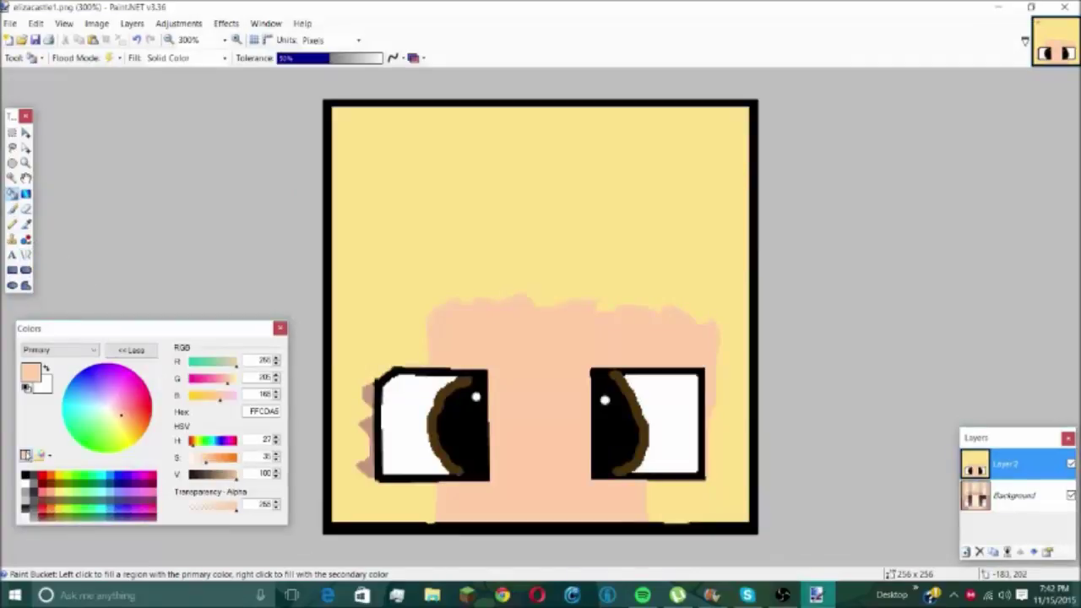
Outline an open mouth beneath the eyes with black lines of width 5, curving both sides down to the bottom border
left_click(26, 478)
left_click(12, 209)
key("o")
mouse_move(496, 486)
left_mouse_down()
mouse_move(619, 490)
mouse_move(463, 487)
left_mouse_up()
mouse_move(614, 491)
left_mouse_down()
mouse_move(621, 512)
mouse_move(605, 524)
left_mouse_up()
left_click(747, 595)
left_click(977, 34)
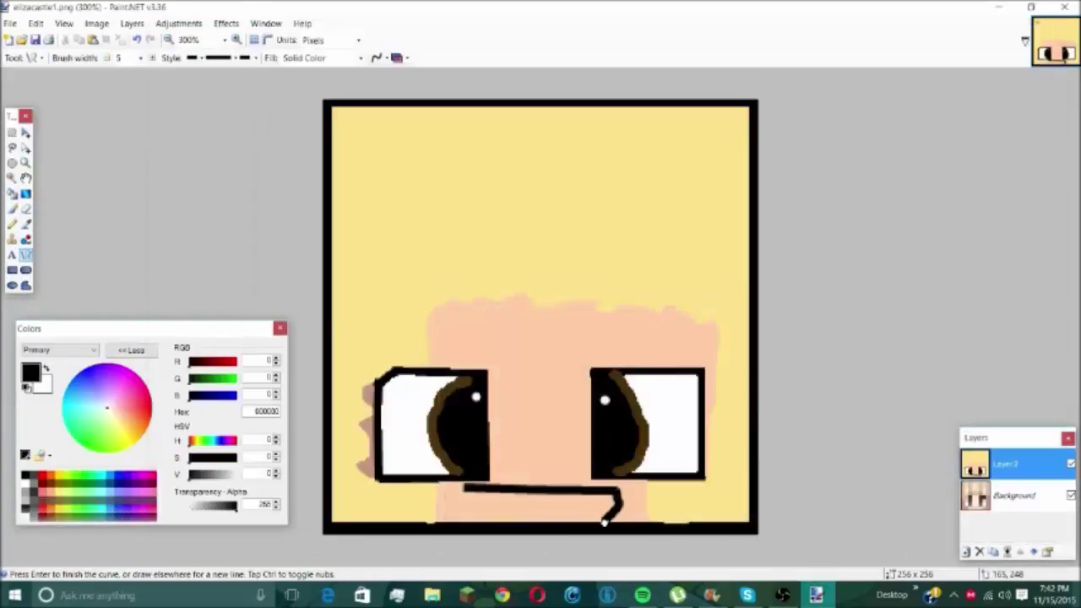
left_click_drag(466, 486, 610, 517)
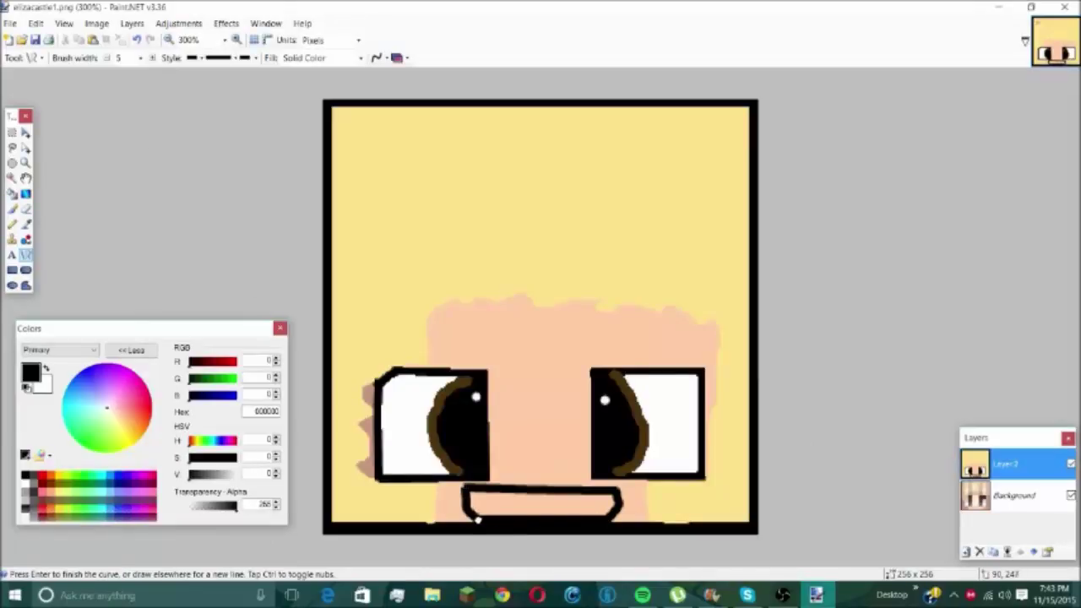
left_click(747, 596)
left_click(747, 596)
Draw a black line across the mouth and short vertical lines of width 4 above it to form a row of teeth
left_click_drag(470, 498, 615, 504)
left_click_drag(129, 59, 115, 59)
type("4")
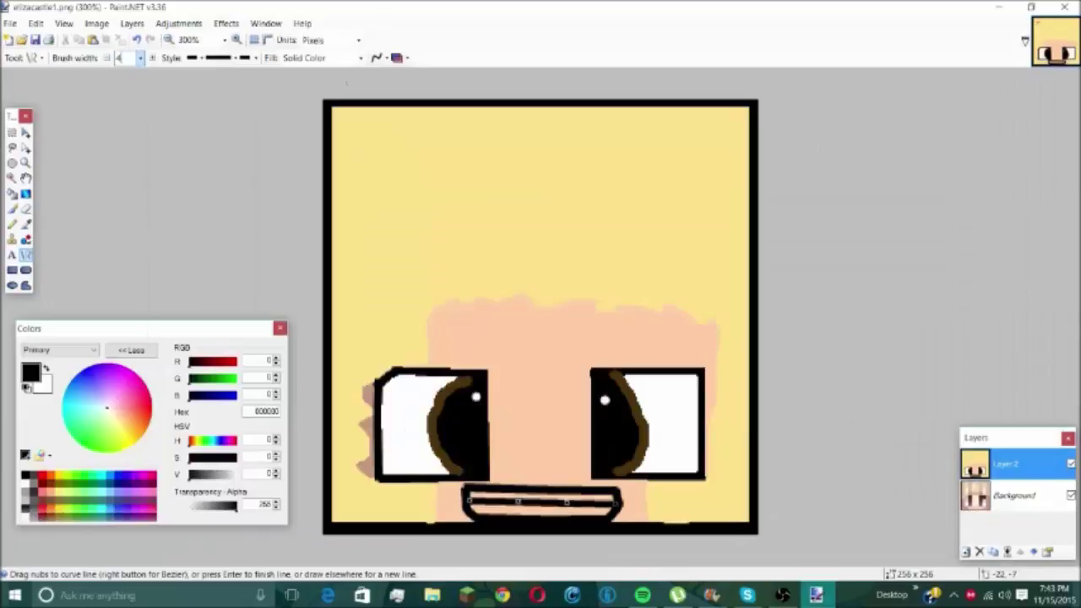
key("Return")
mouse_move(480, 490)
left_mouse_down()
mouse_move(545, 488)
mouse_move(548, 503)
mouse_move(564, 504)
left_mouse_up()
left_click_drag(579, 492, 579, 504)
left_click_drag(594, 494, 594, 505)
left_click_drag(609, 494, 606, 507)
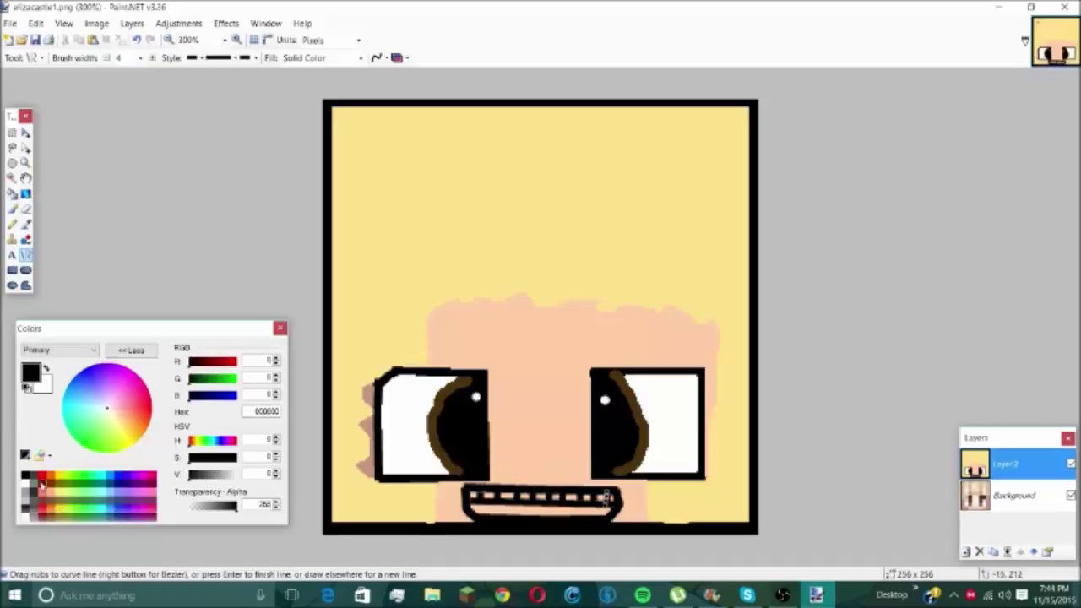
Set the primary color to white FFFFFF and color the teeth with it, brushing over the rightmost tooth
left_click(26, 484)
left_click(12, 194)
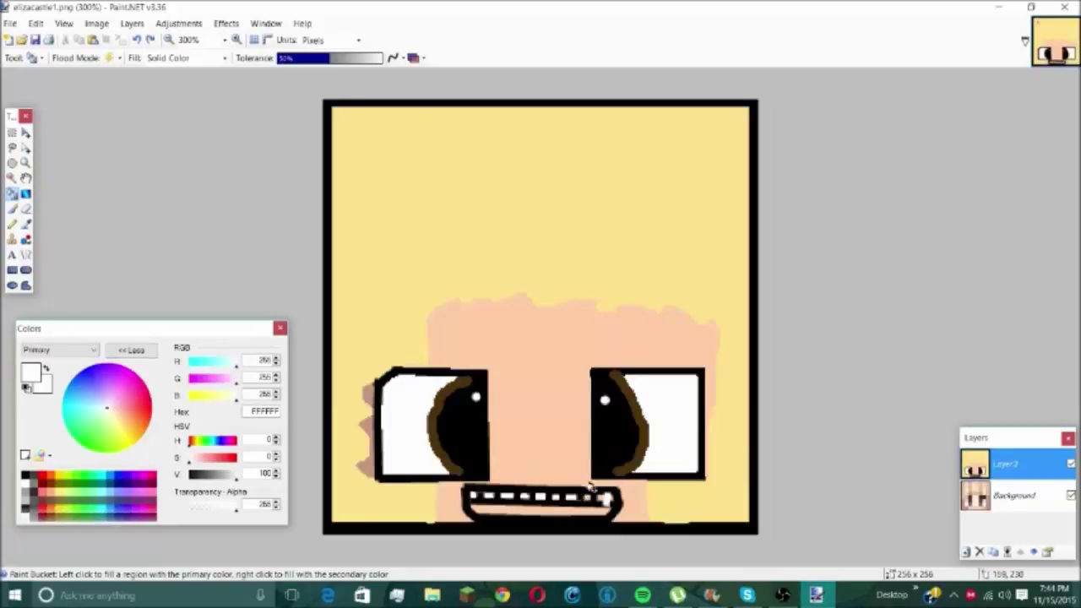
key("b")
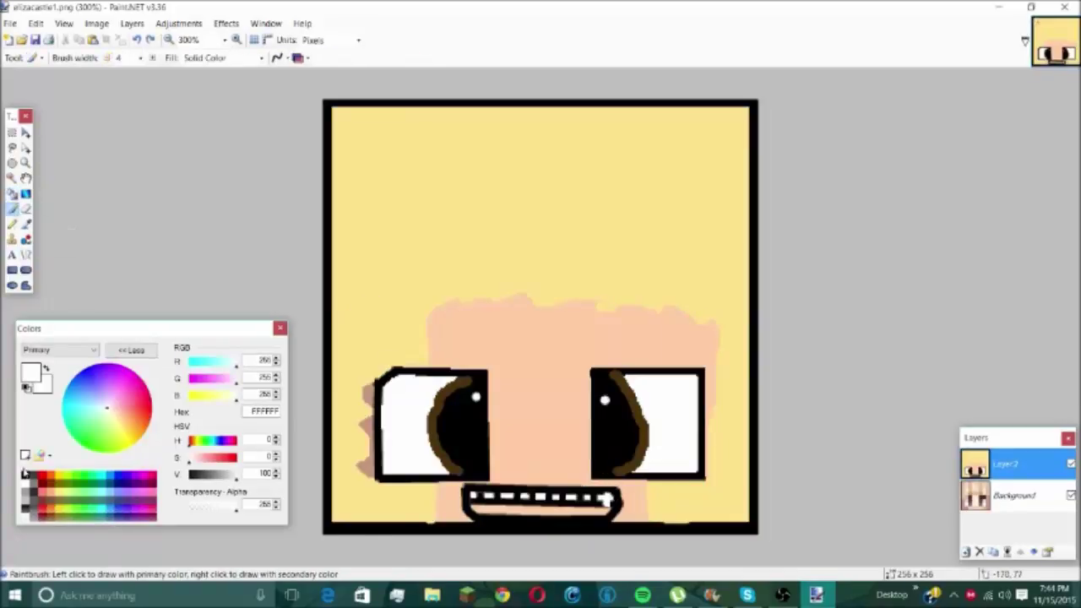
key("x")
left_click(27, 481)
key("ctrl+z")
key("bracketleft")
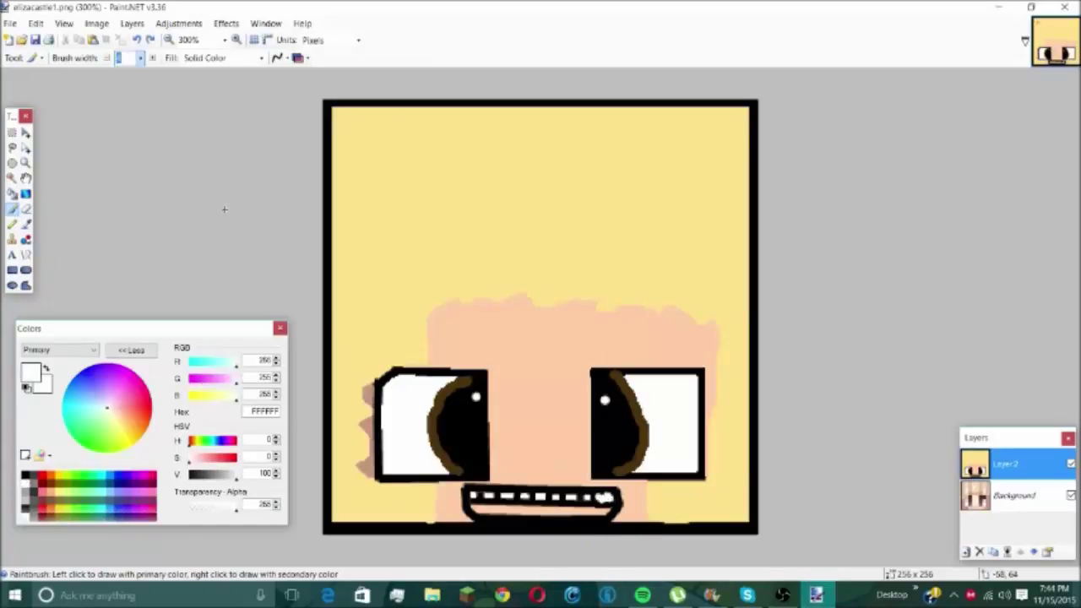
Touch up the small gaps and edges of the teeth with a white paintbrush of width 2
scroll(599, 498, "up", 4)
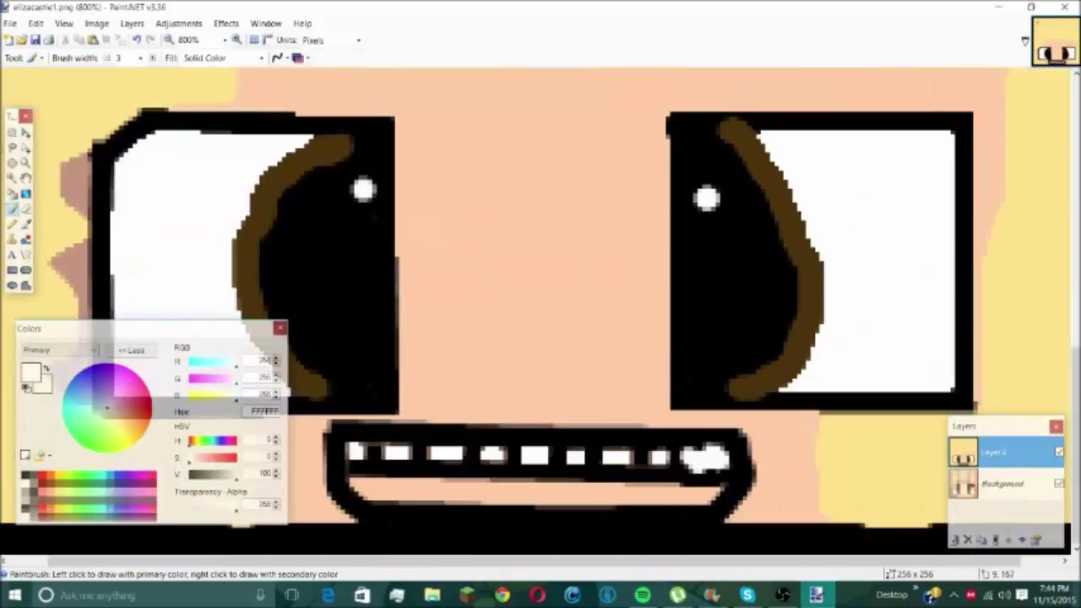
key("bracketleft")
left_click(661, 457)
left_click_drag(656, 457, 653, 457)
key("ctrl+z")
left_click(654, 461)
left_click(655, 457)
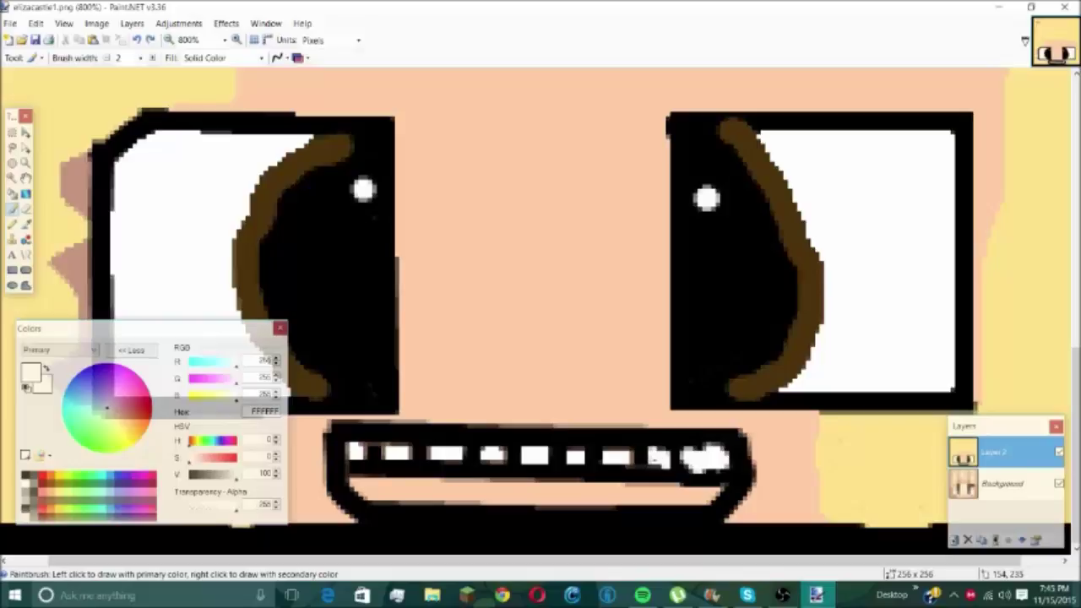
left_click(654, 464)
key("ctrl+z")
left_click_drag(649, 454, 661, 461)
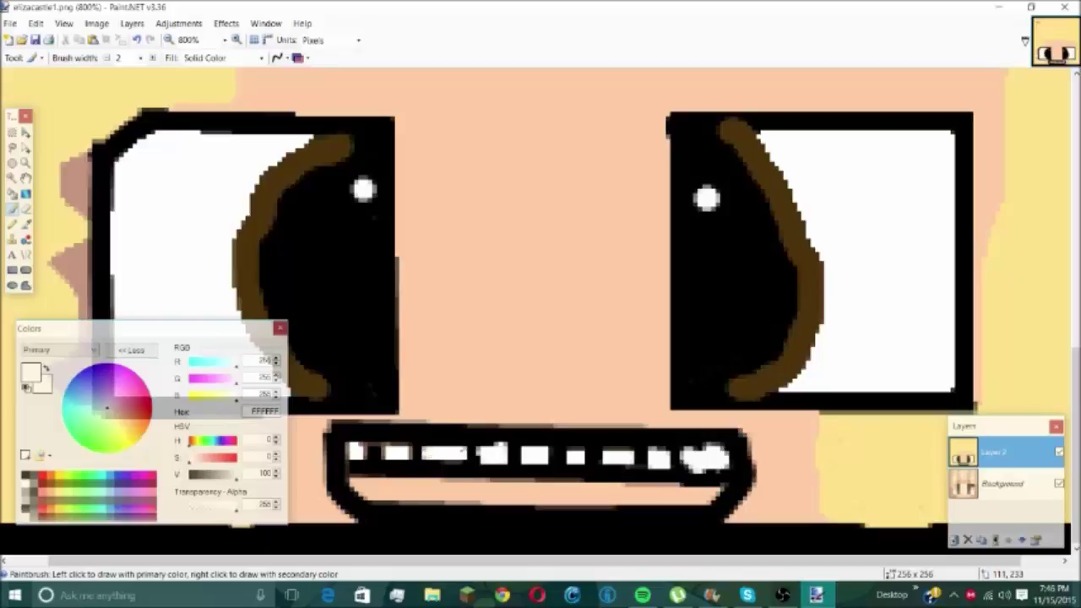
key("ctrl+z")
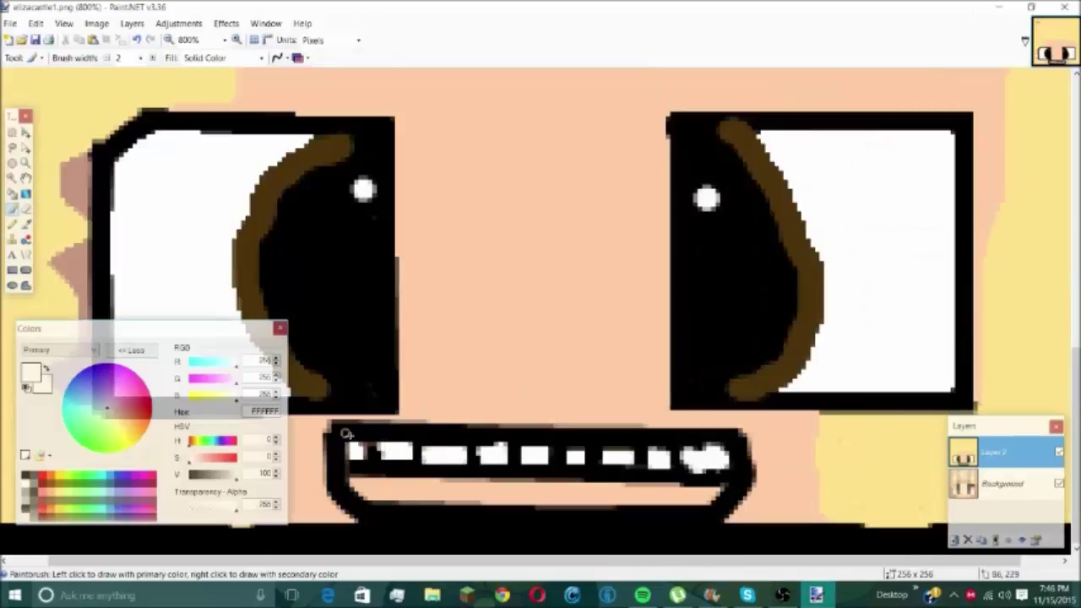
Bring up the Skype call window and minimize it again to return to the drawing
left_click(747, 595)
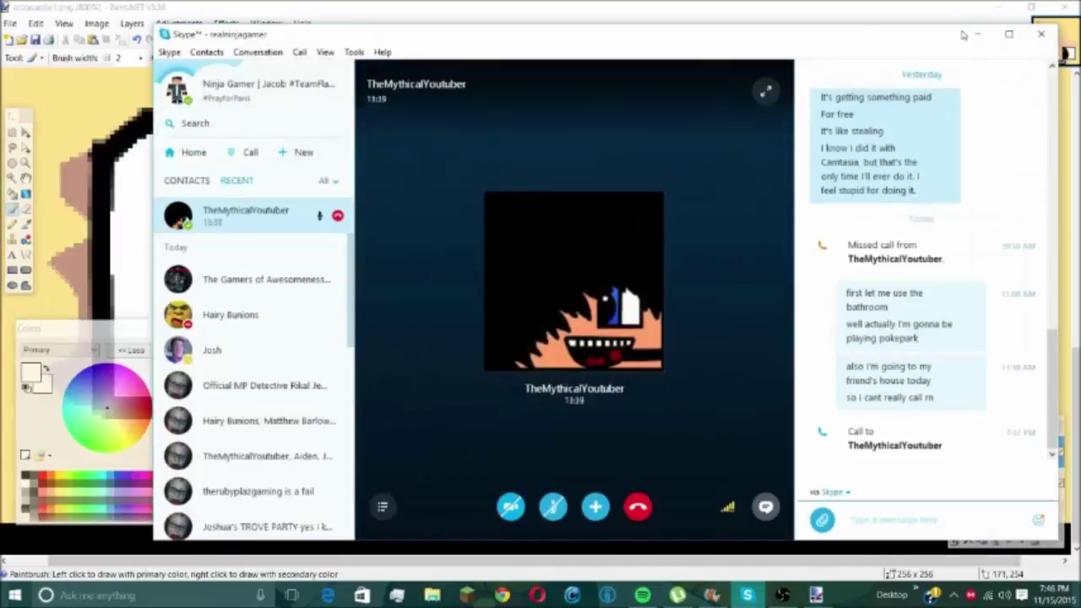
left_click(747, 595)
left_click(759, 601)
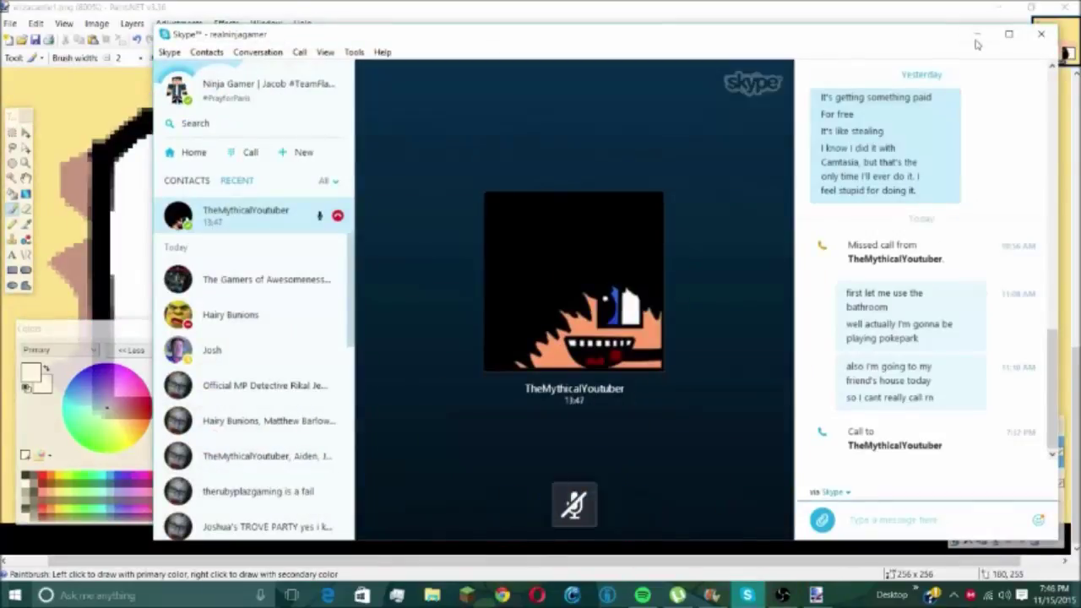
left_click(979, 37)
Fill the mouth below the teeth with dark red A50000 and dab a bright red FF0000 tongue in its middle
mouse_move(188, 457)
left_mouse_down()
mouse_move(239, 459)
mouse_move(221, 478)
left_mouse_up()
key("f")
left_click(423, 485)
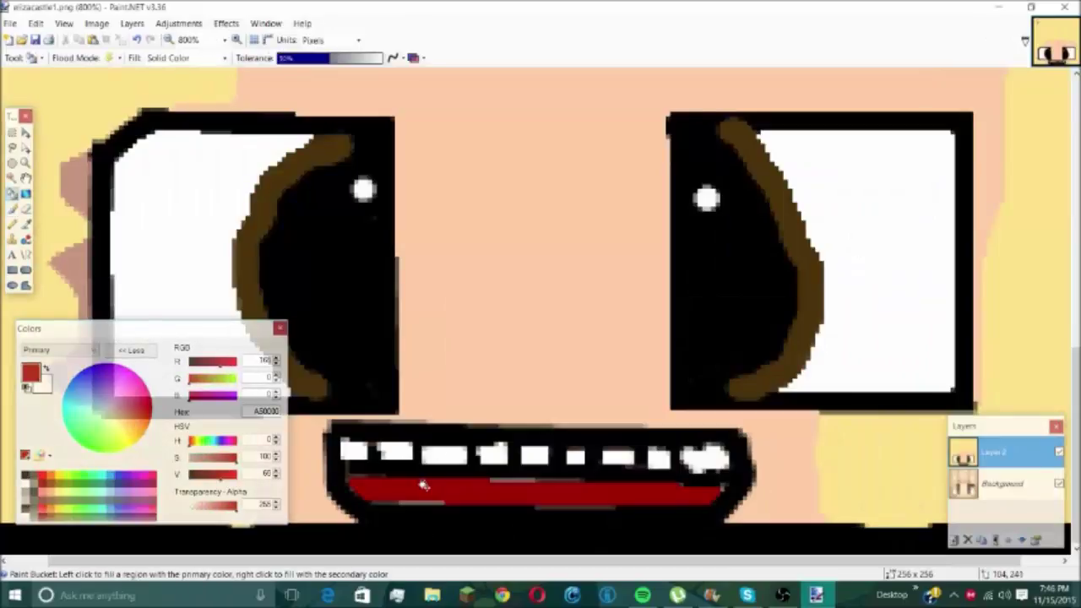
left_click(51, 478)
left_click(13, 210)
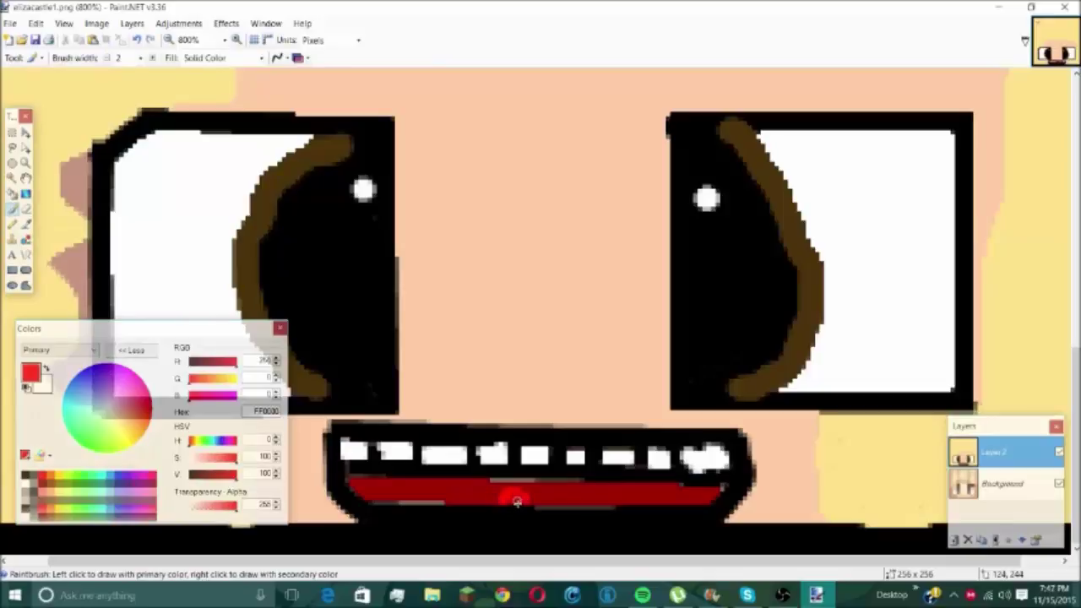
scroll(508, 500, "down", 6)
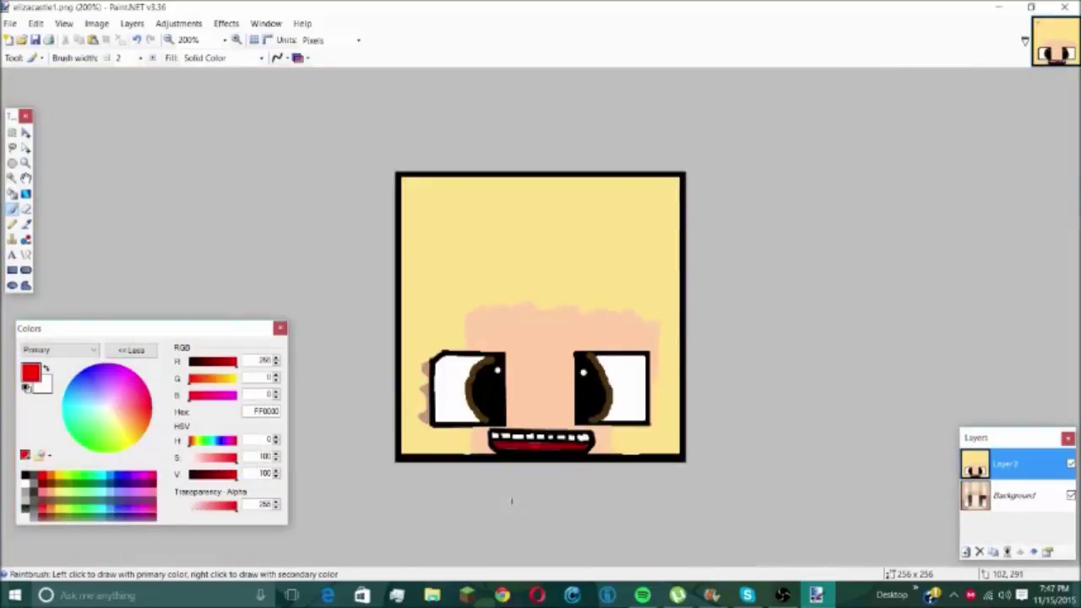
Paint a small curved black nose between the eyes with a brush of width 5
left_click(26, 476)
double_click(119, 59)
type("5")
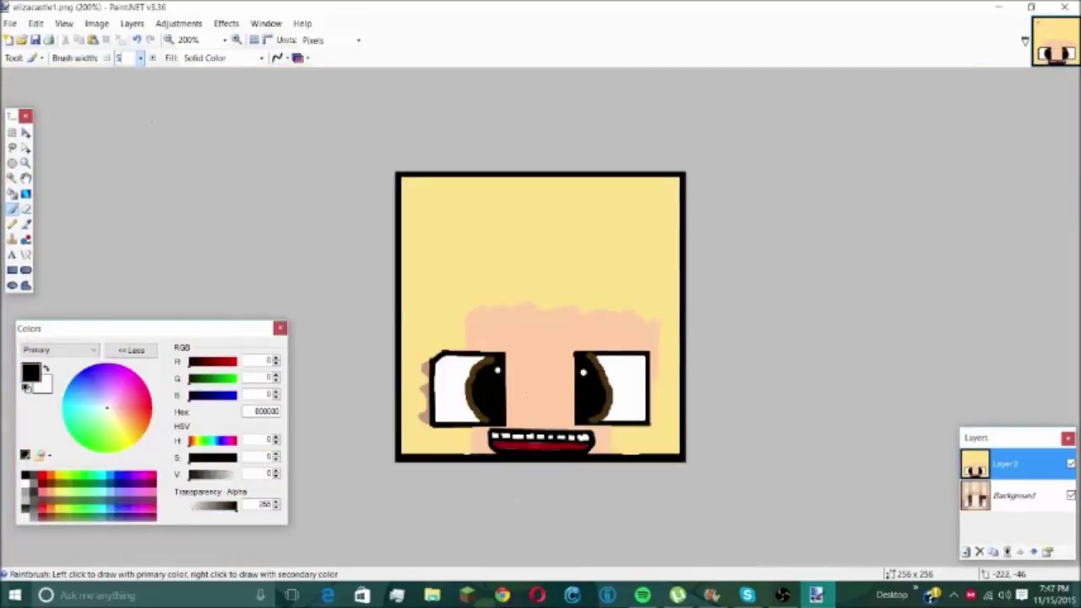
left_click_drag(530, 386, 548, 393)
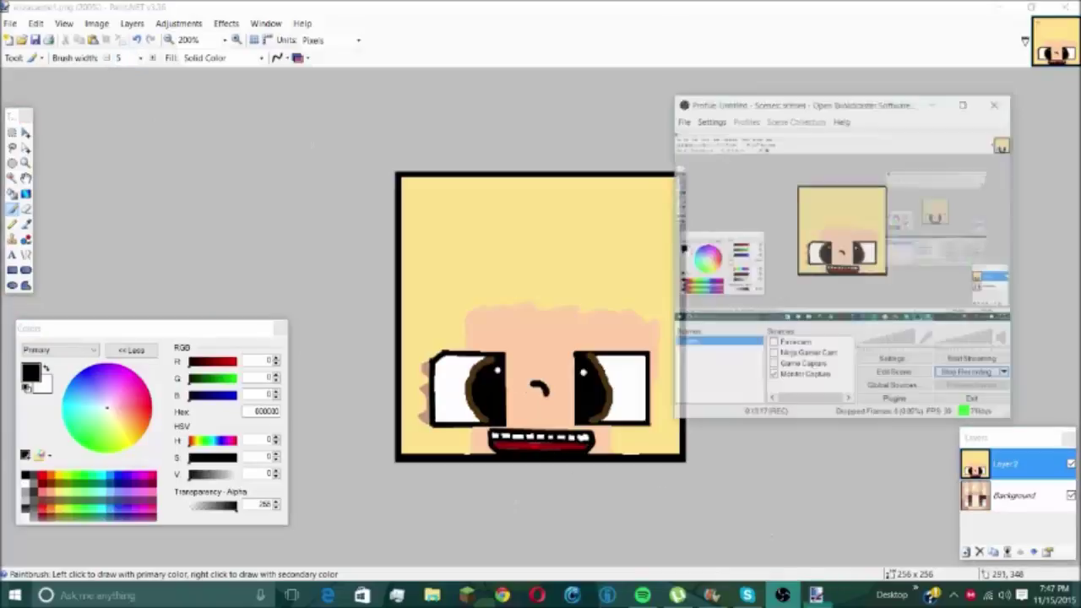
Sample the peach skin color, darken it to E0B391 and brush it along the face edge left of the mouth at width 5
left_click(27, 224)
left_click(492, 330)
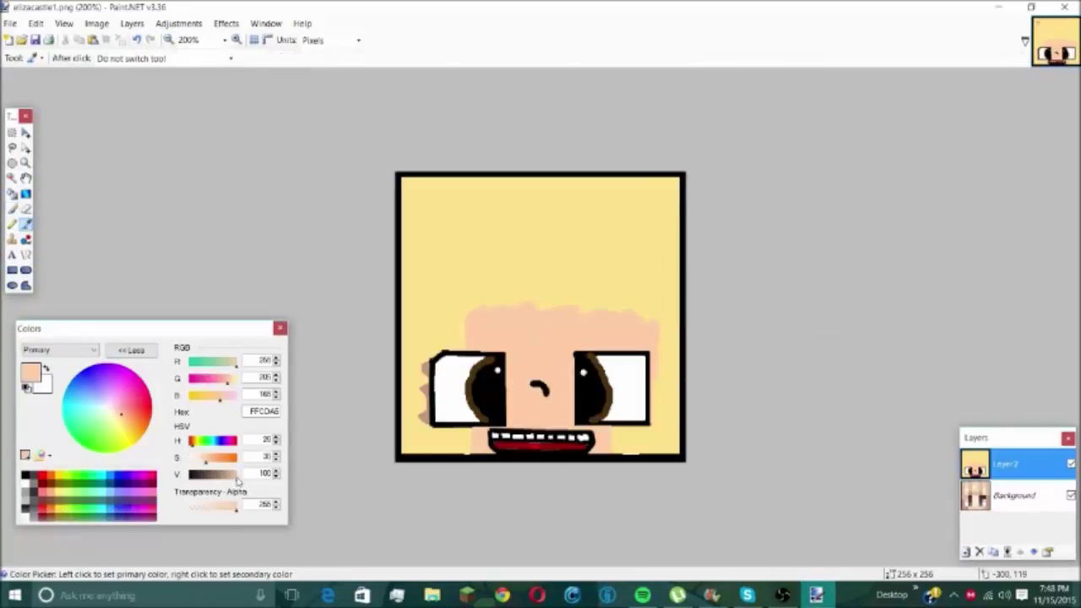
left_click_drag(237, 482, 231, 482)
left_click(12, 208)
scroll(422, 403, "up", 6)
scroll(423, 402, "down", 4)
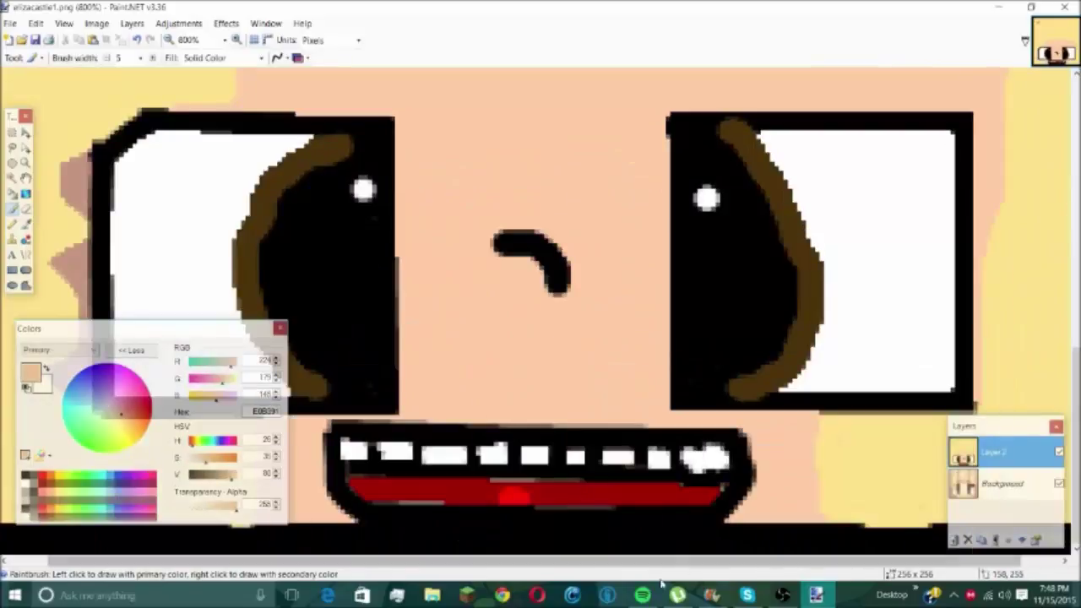
left_click_drag(659, 561, 623, 562)
left_click_drag(169, 329, 212, 91)
left_click_drag(301, 518, 310, 430)
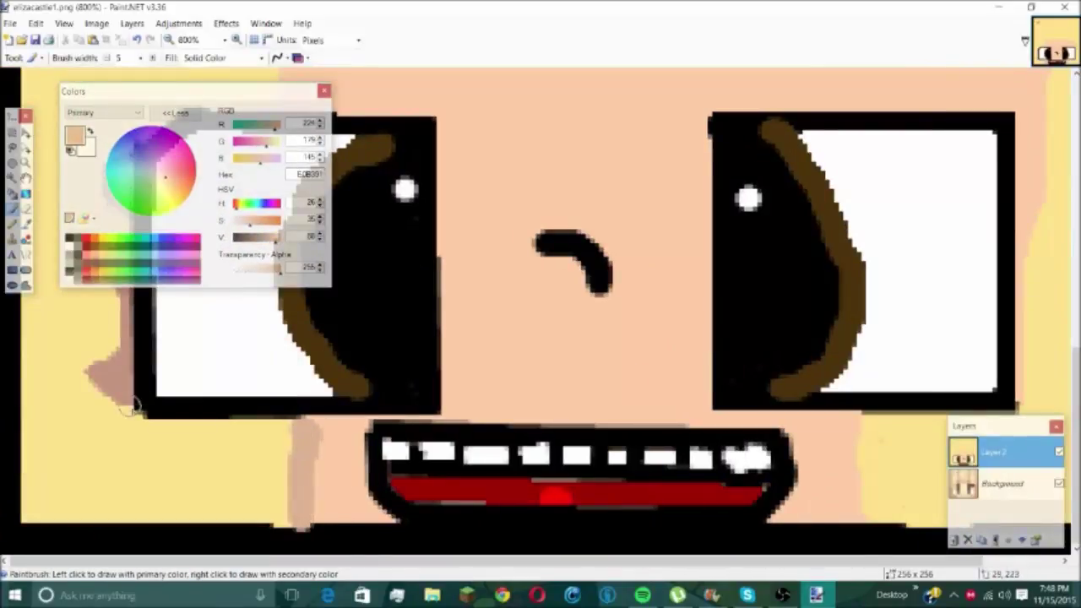
Shade over the pointed skin tufts beside the left eye with the darker peach E0B391
mouse_move(129, 407)
left_mouse_down()
mouse_move(104, 376)
mouse_move(125, 341)
mouse_move(121, 306)
left_mouse_up()
mouse_move(211, 96)
left_mouse_down()
mouse_move(655, 4)
mouse_move(766, 14)
left_mouse_up()
mouse_move(129, 301)
left_mouse_down()
mouse_move(114, 245)
mouse_move(127, 211)
mouse_move(118, 169)
left_mouse_up()
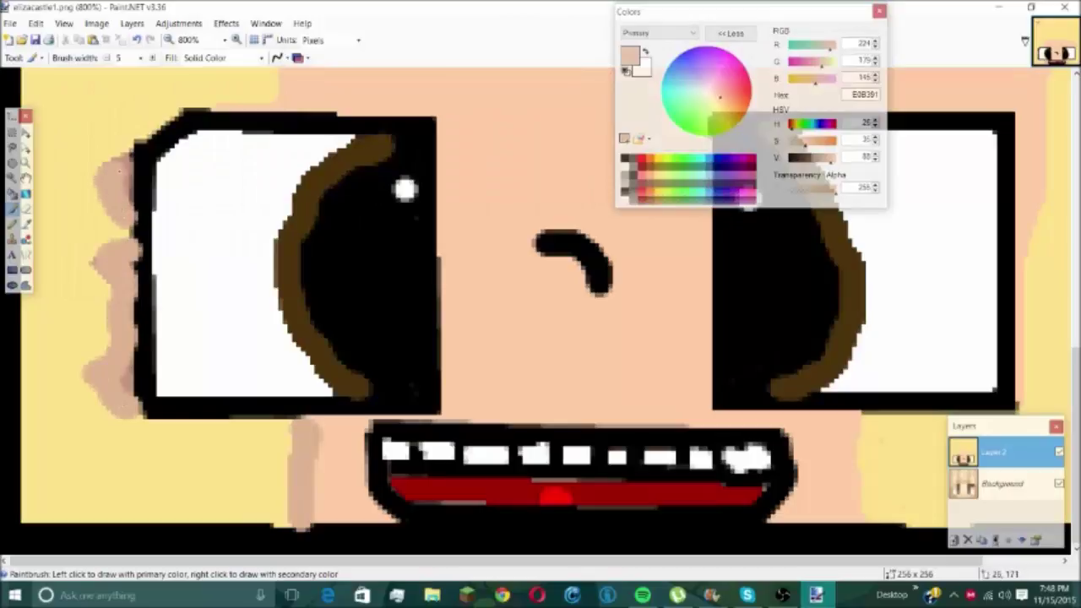
Trace the darker peach from above the left eye along the hairline and down toward the right eye's outer side
left_click_drag(226, 94, 245, 102)
scroll(310, 102, "up", 3)
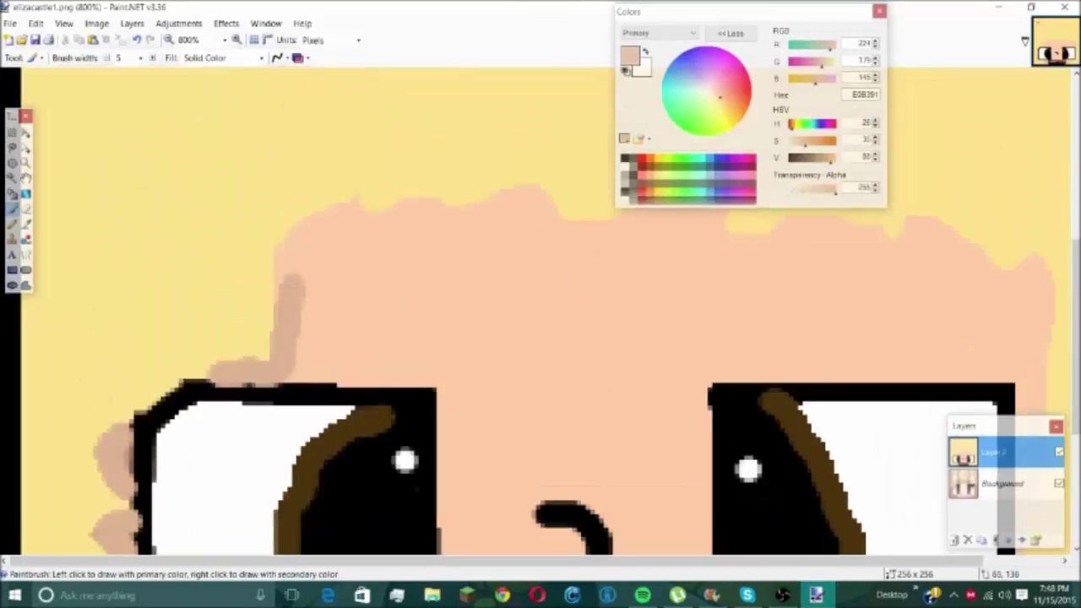
mouse_move(287, 260)
left_mouse_down()
mouse_move(355, 208)
mouse_move(410, 203)
mouse_move(460, 217)
mouse_move(547, 191)
mouse_move(593, 227)
mouse_move(639, 226)
mouse_move(675, 208)
mouse_move(732, 217)
mouse_move(734, 234)
mouse_move(771, 241)
mouse_move(810, 226)
mouse_move(883, 237)
mouse_move(920, 234)
mouse_move(922, 224)
mouse_move(1038, 293)
mouse_move(1033, 273)
mouse_move(1054, 278)
mouse_move(1026, 488)
left_mouse_up()
Shade the narrow skin edge beside the right eye at brush width 2 and move the Colors and Layers windows off the drawing
scroll(1025, 541, "down", 4)
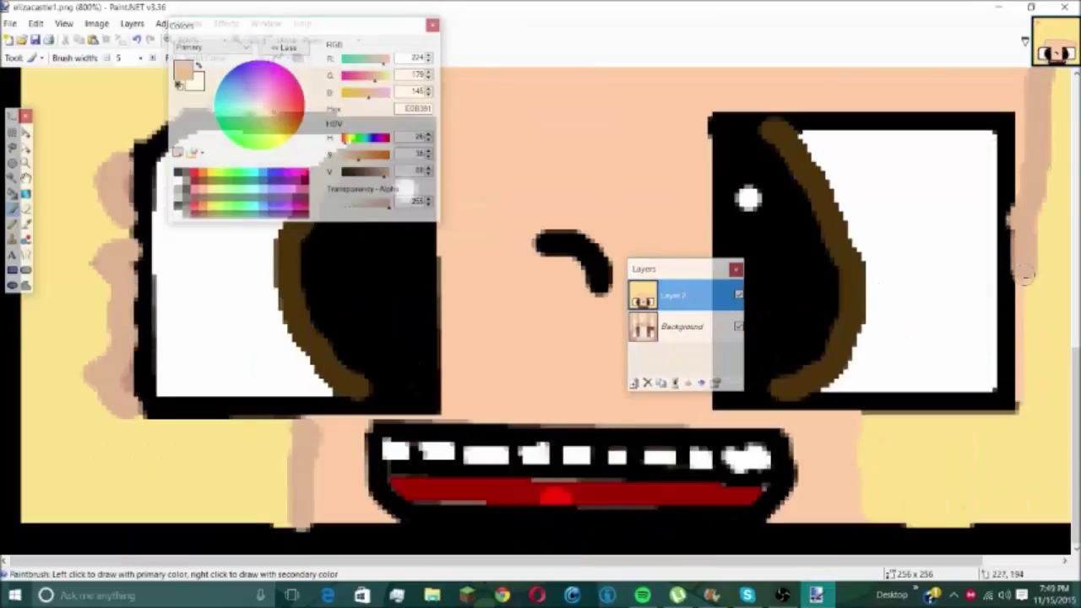
left_click(106, 59)
left_click(106, 58)
left_click(106, 59)
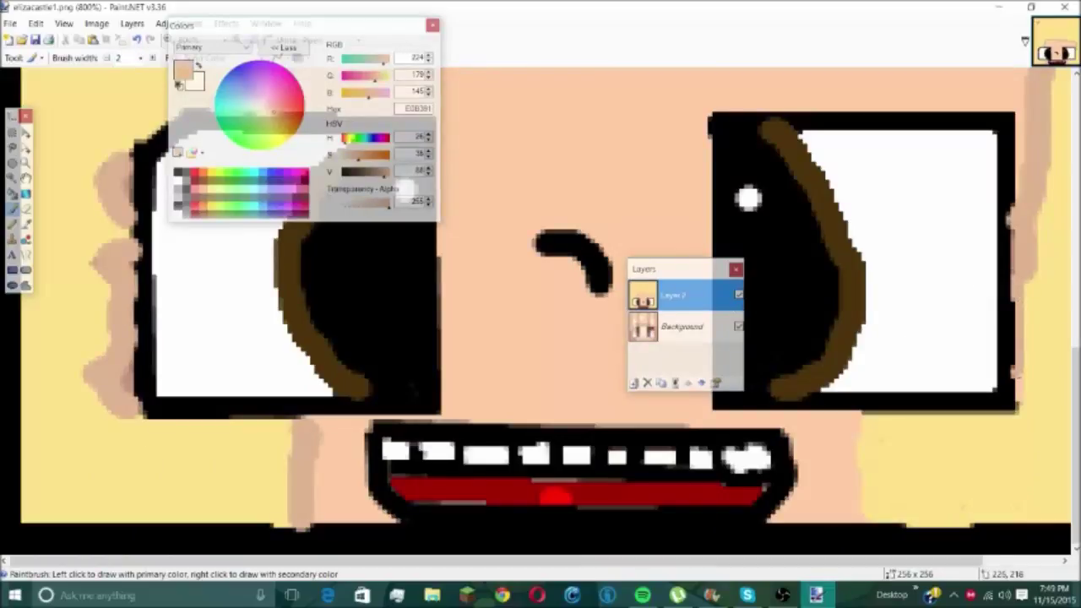
left_click_drag(1016, 374, 1018, 400)
scroll(879, 380, "down", 6)
scroll(676, 272, "up", 1)
left_click_drag(297, 30, 111, 335)
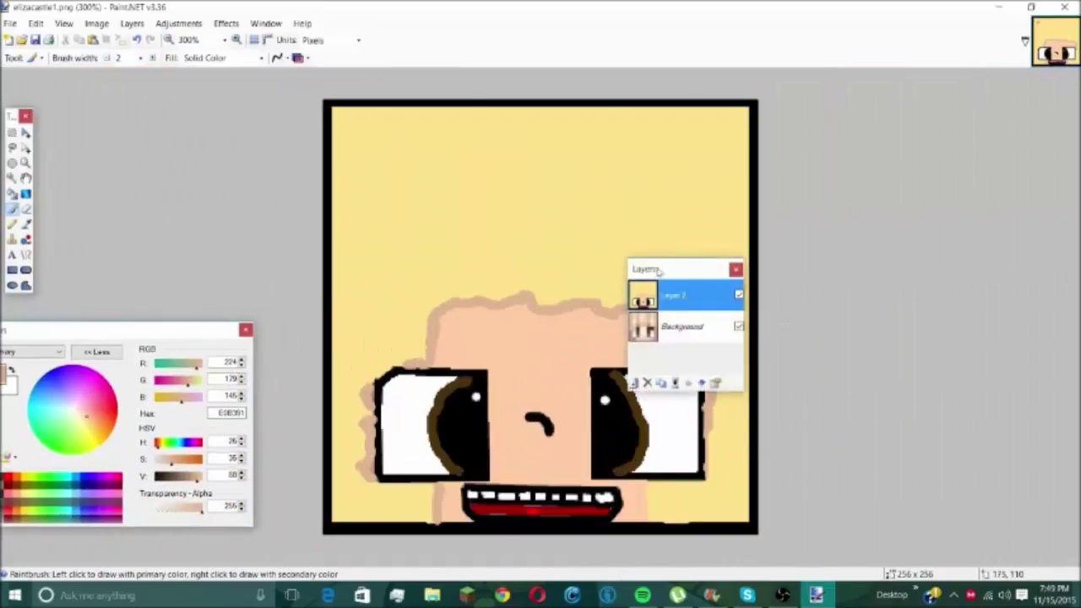
left_click_drag(658, 270, 959, 439)
Shade the face edge right of the mouth with the darker peach at brush width 5
scroll(546, 448, "up", 3)
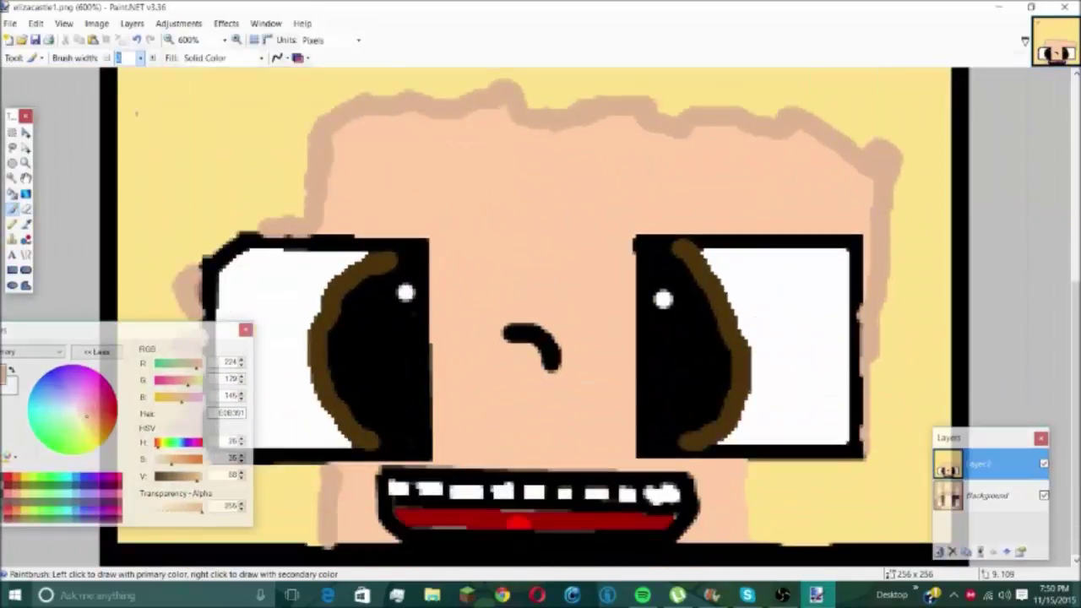
left_click_drag(748, 532, 741, 484)
scroll(664, 572, "down", 5)
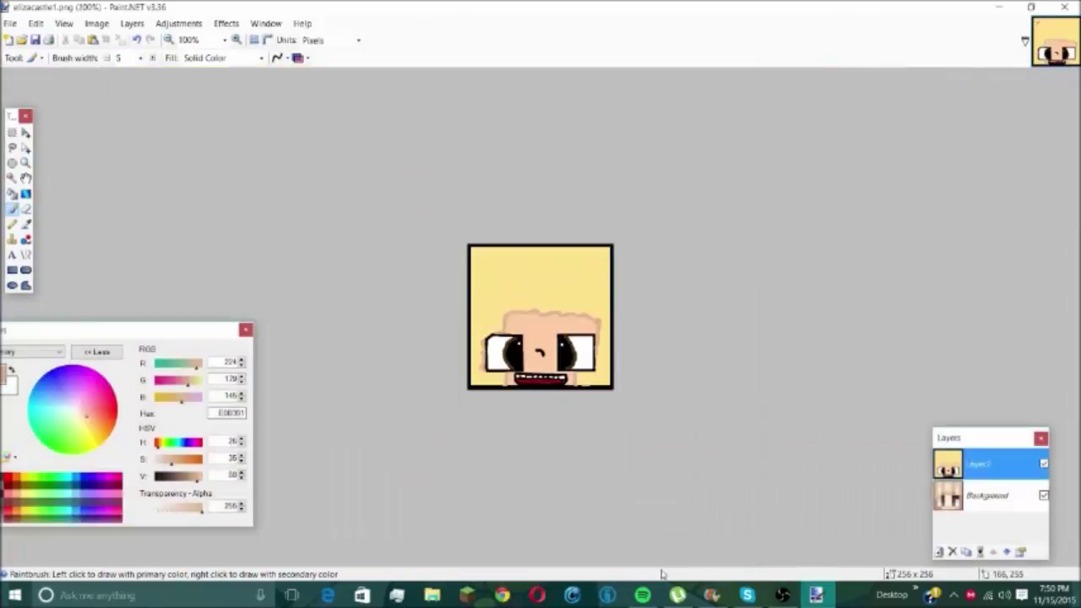